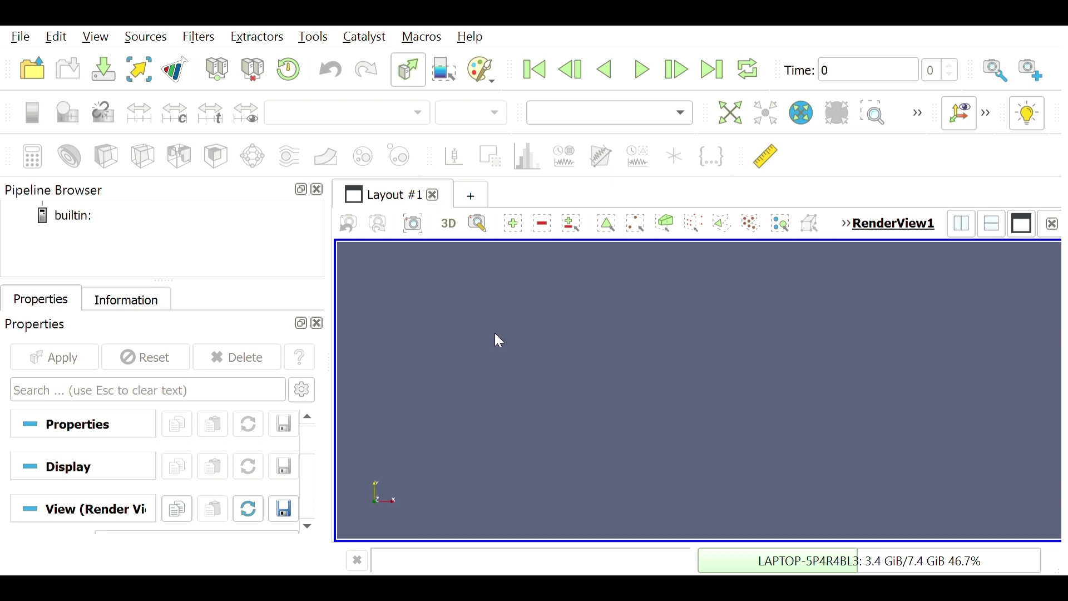
Step: Create a cone source and a cylinder source, keeping their default dimensions
left_click(149, 38)
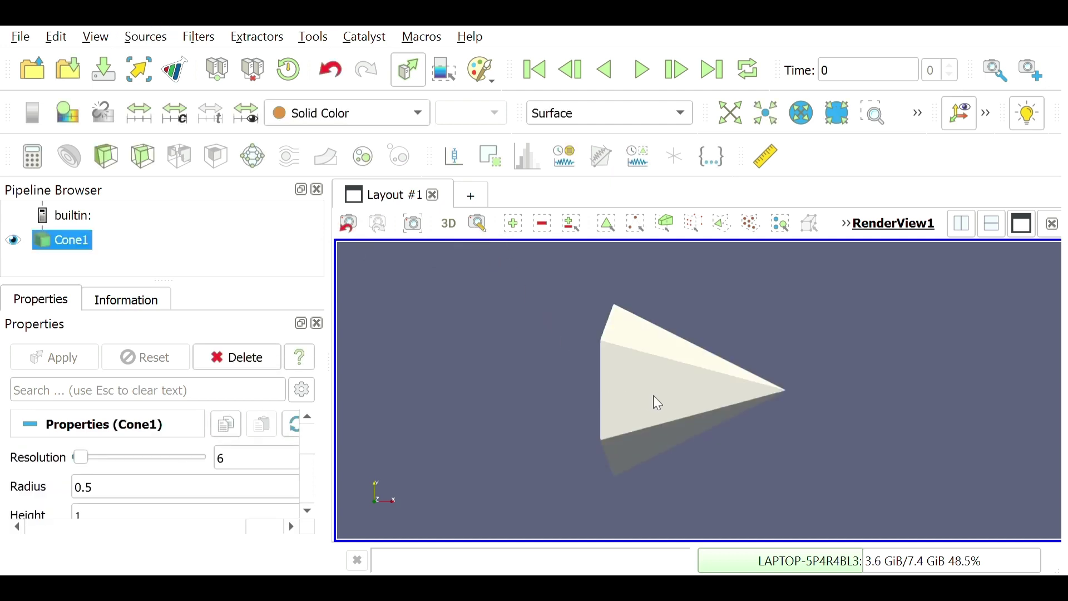
left_click_drag(653, 396, 108, 214)
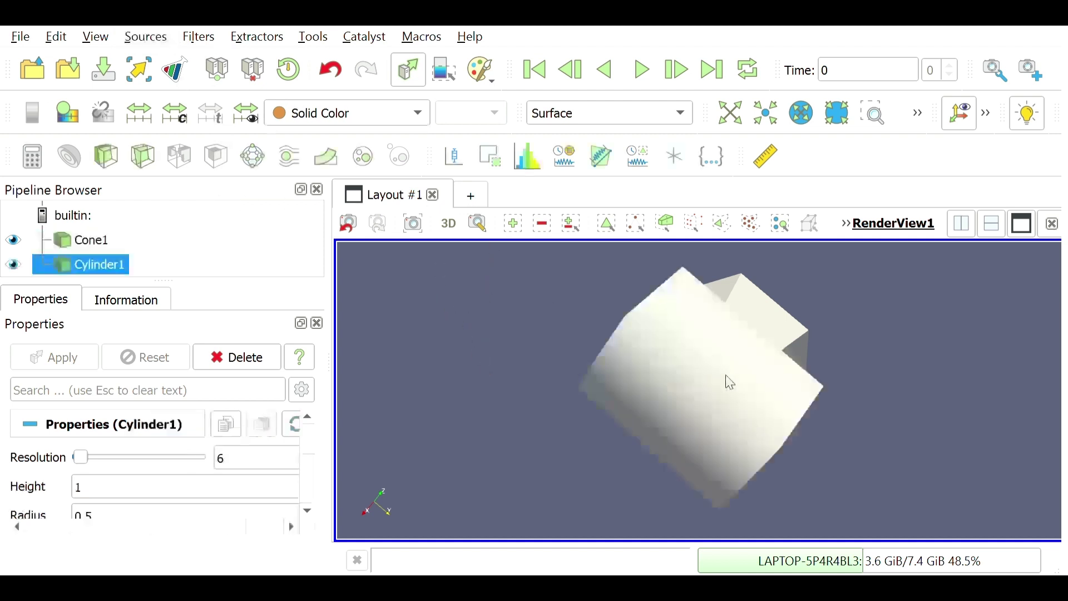
left_click_drag(728, 382, 446, 378)
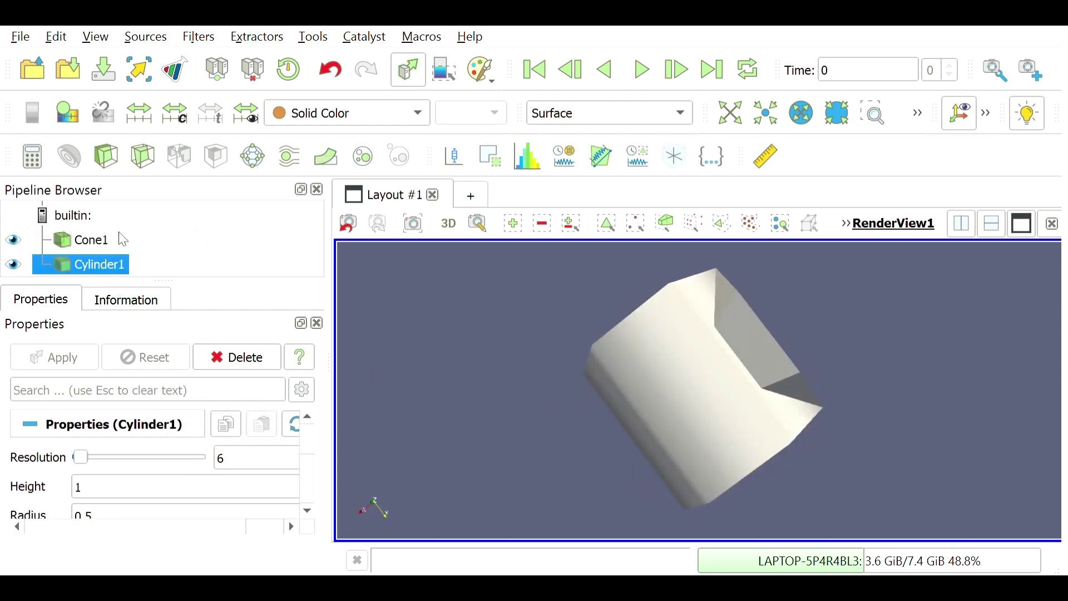
Step: Hide the cone and set the cylinder's resolution to 512
left_click(14, 243)
left_click_drag(600, 345, 706, 303)
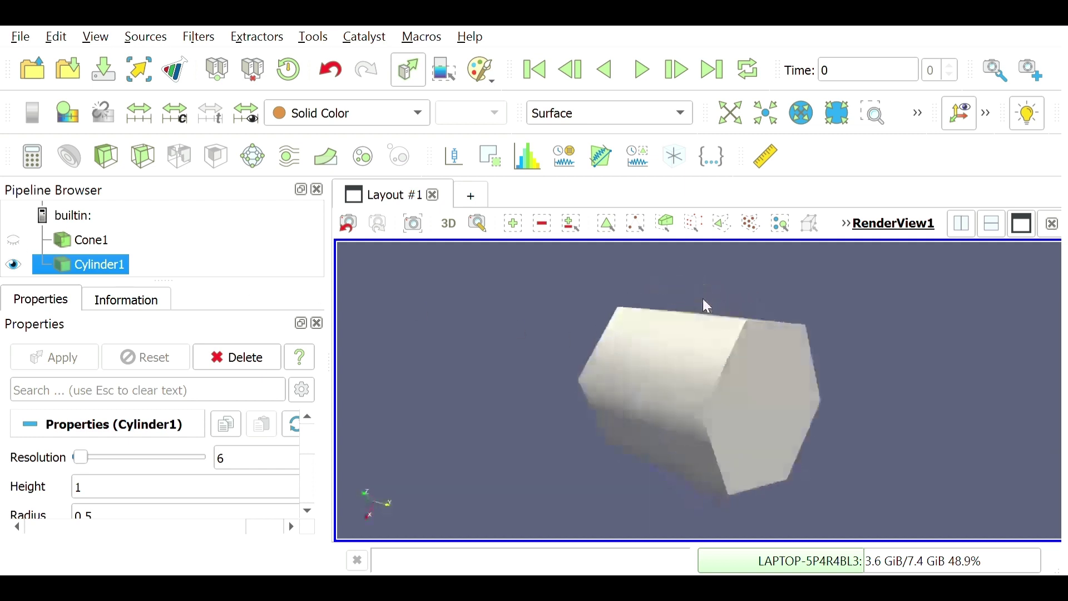
left_click_drag(83, 460, 303, 474)
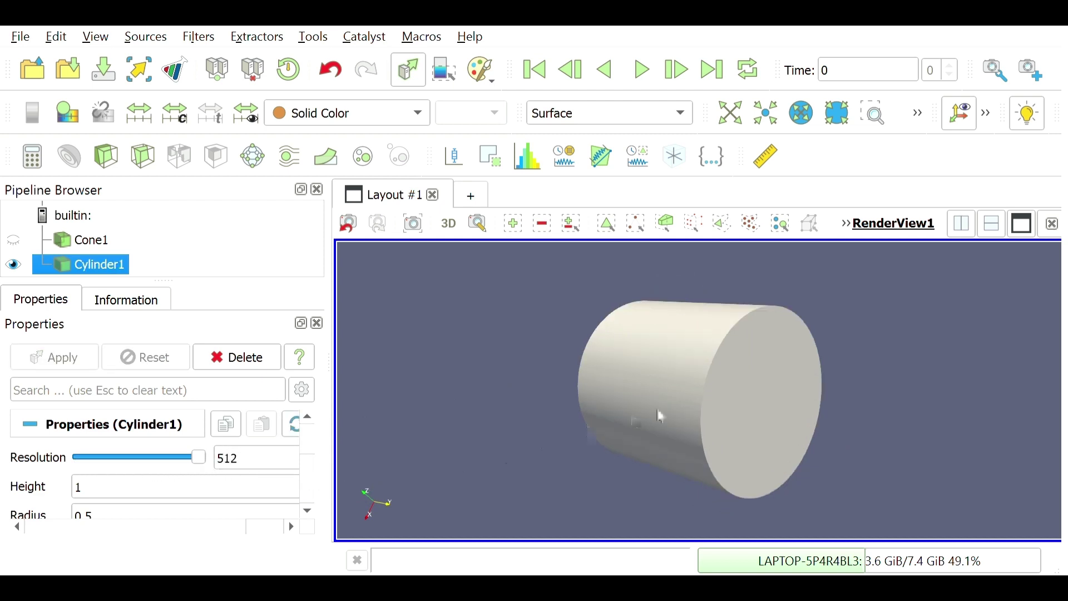
left_click_drag(661, 416, 585, 409)
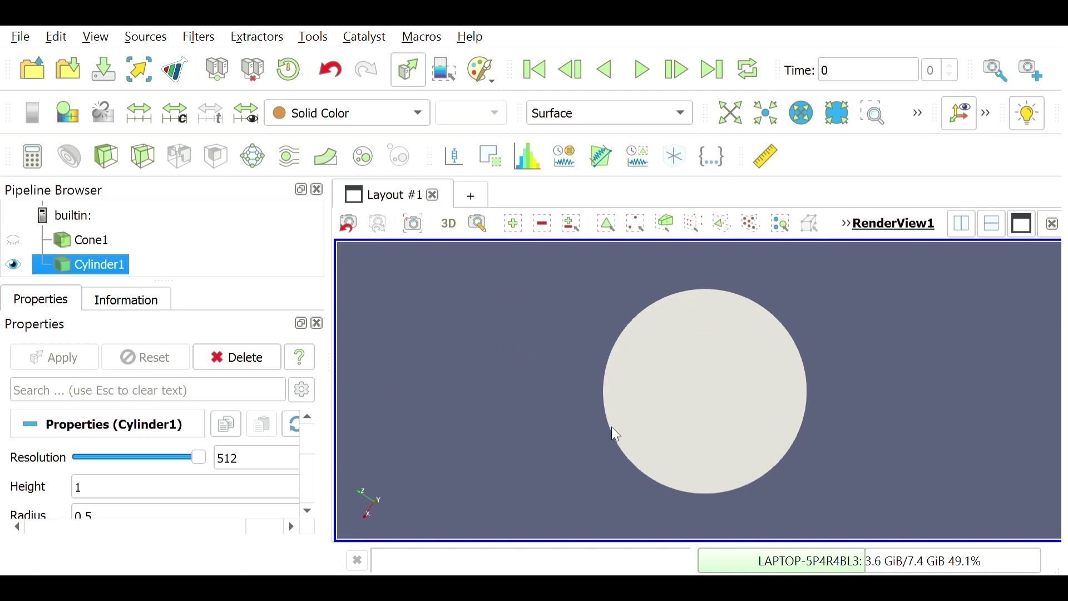
Step: Set the cylinder's height to 3 and apply the change
left_click_drag(615, 434, 356, 456)
double_click(120, 495)
type("3")
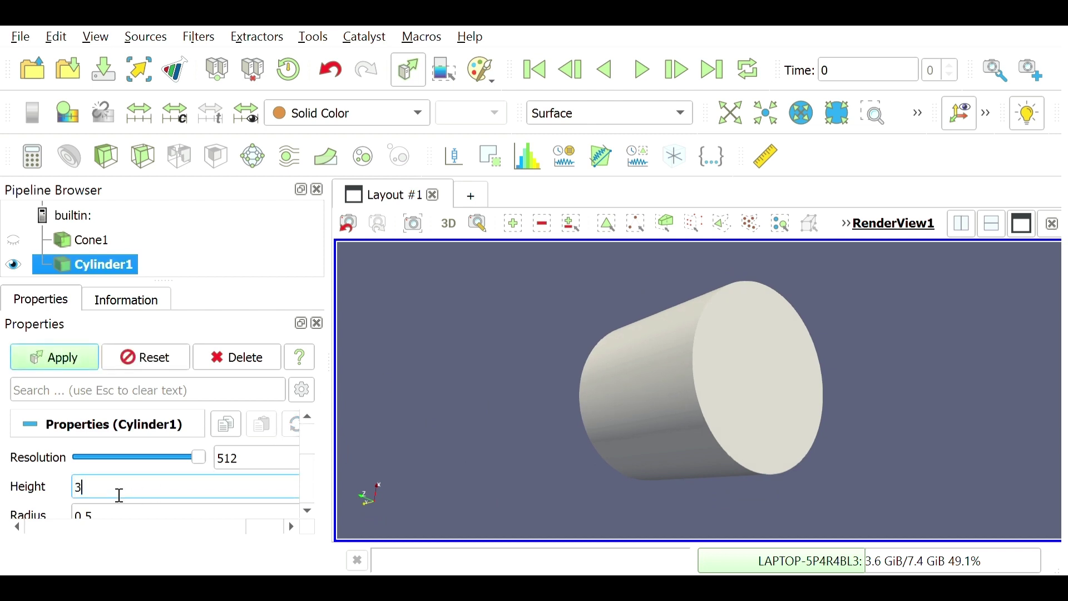
left_click(54, 357)
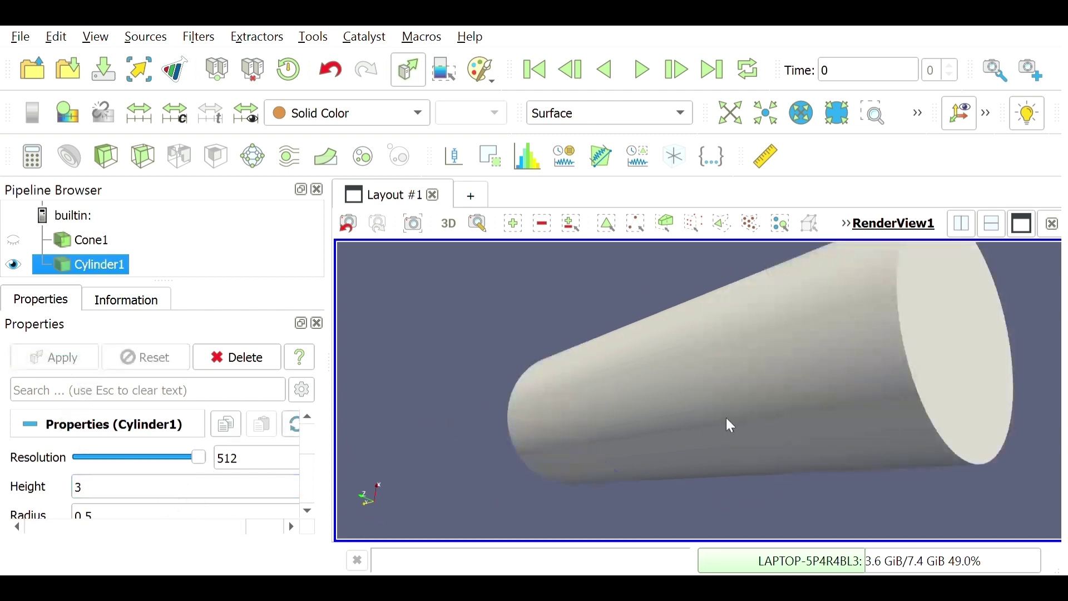
left_click_drag(730, 425, 628, 493)
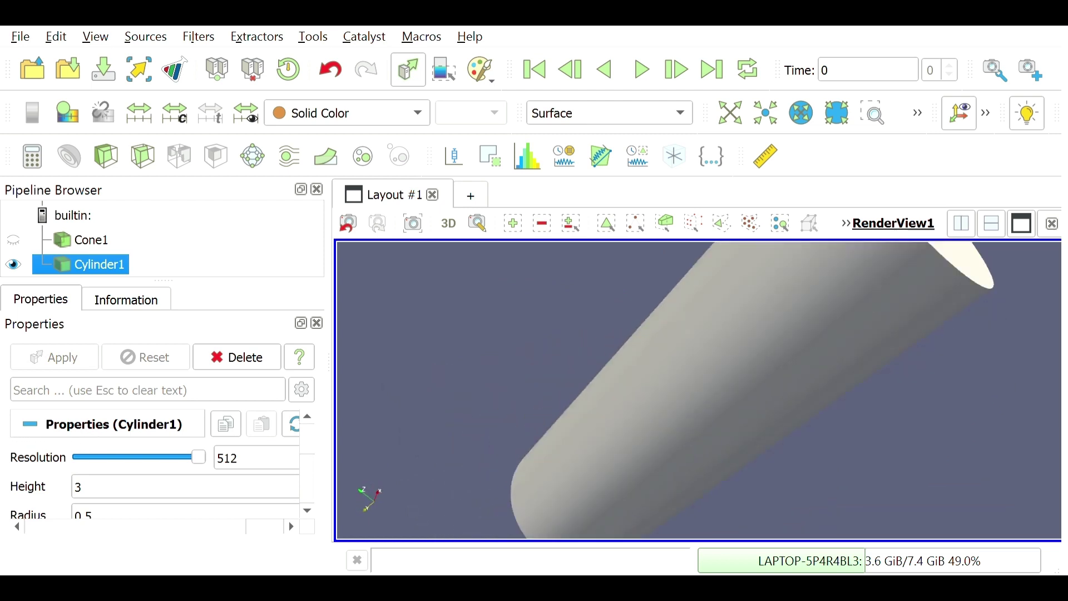
scroll(763, 448, "down", 5)
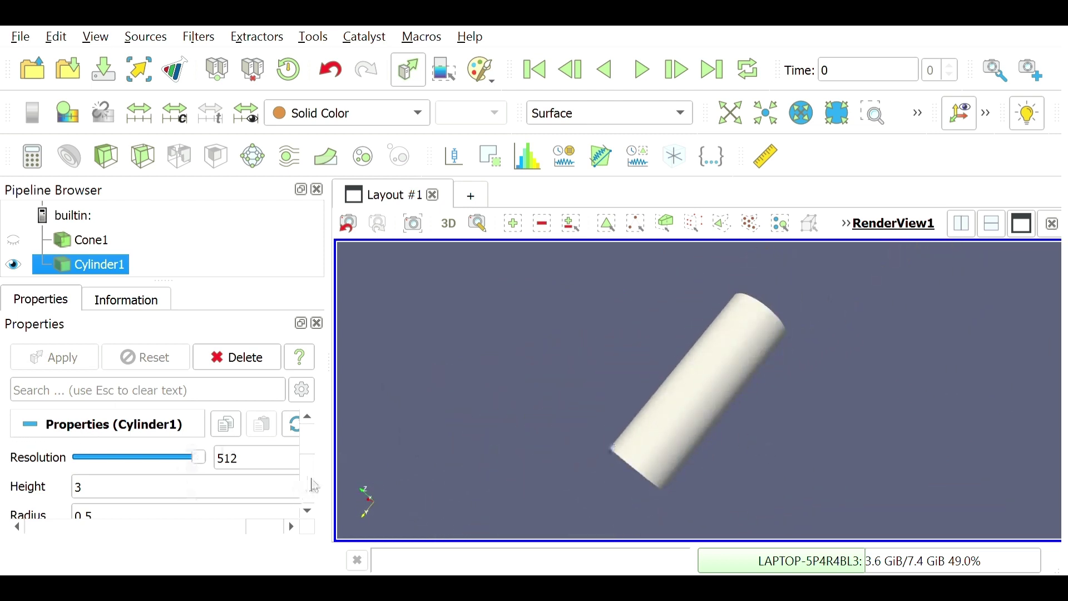
Step: Look through the cylinder's remaining properties, from capping and opacity down to the ray tracing options
scroll(315, 485, "down", 3)
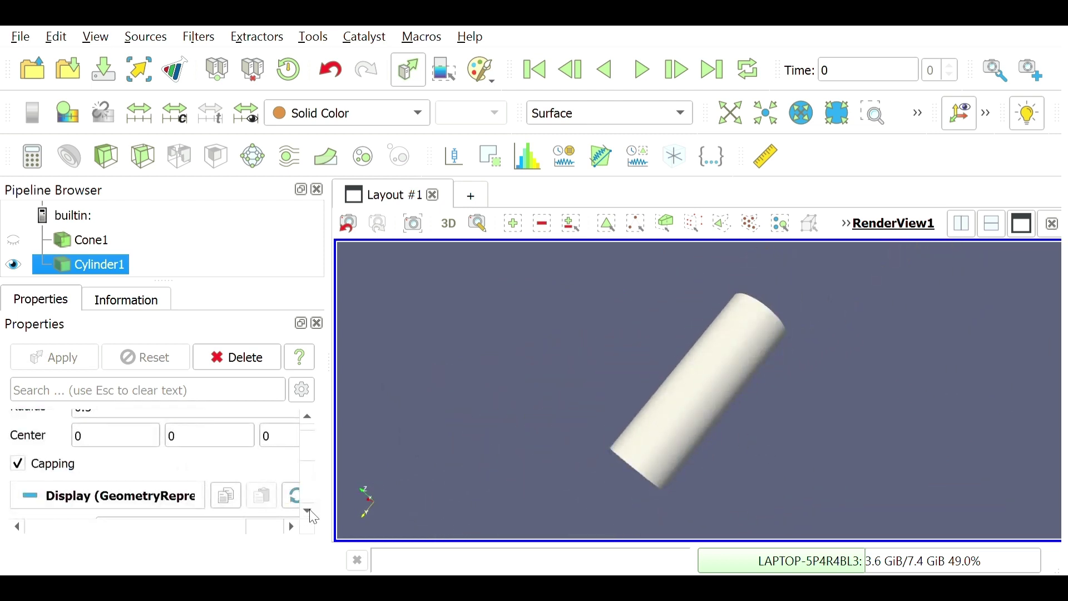
scroll(314, 517, "down", 6)
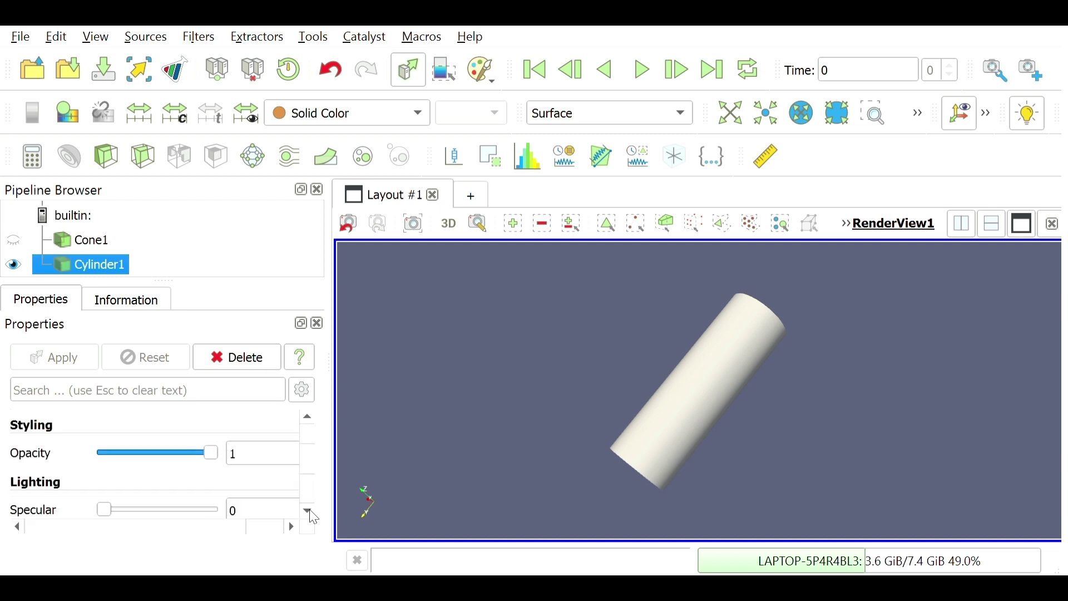
scroll(315, 517, "down", 6)
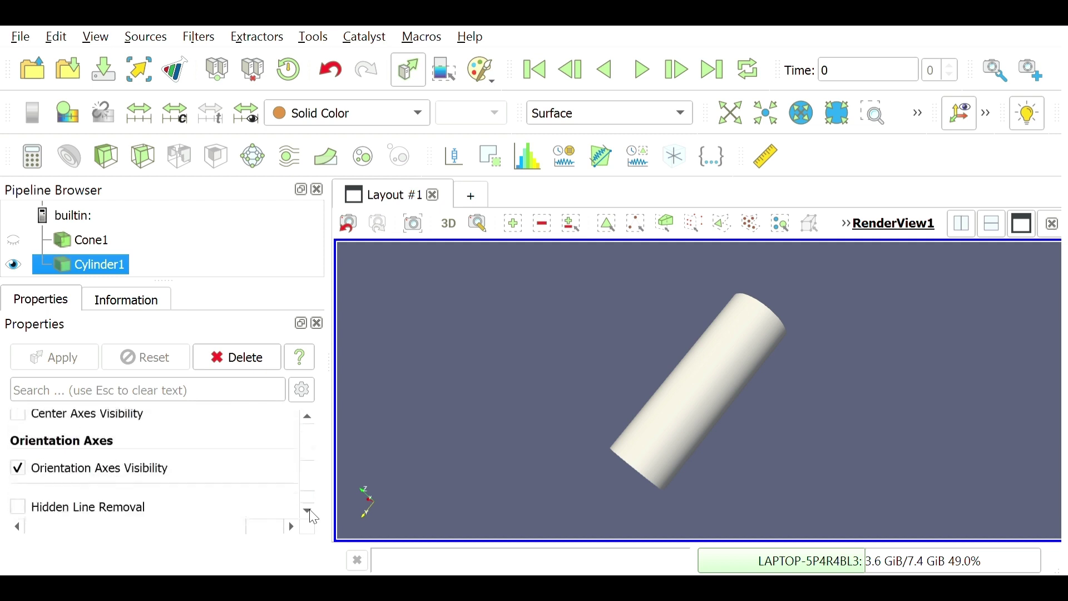
scroll(314, 518, "down", 6)
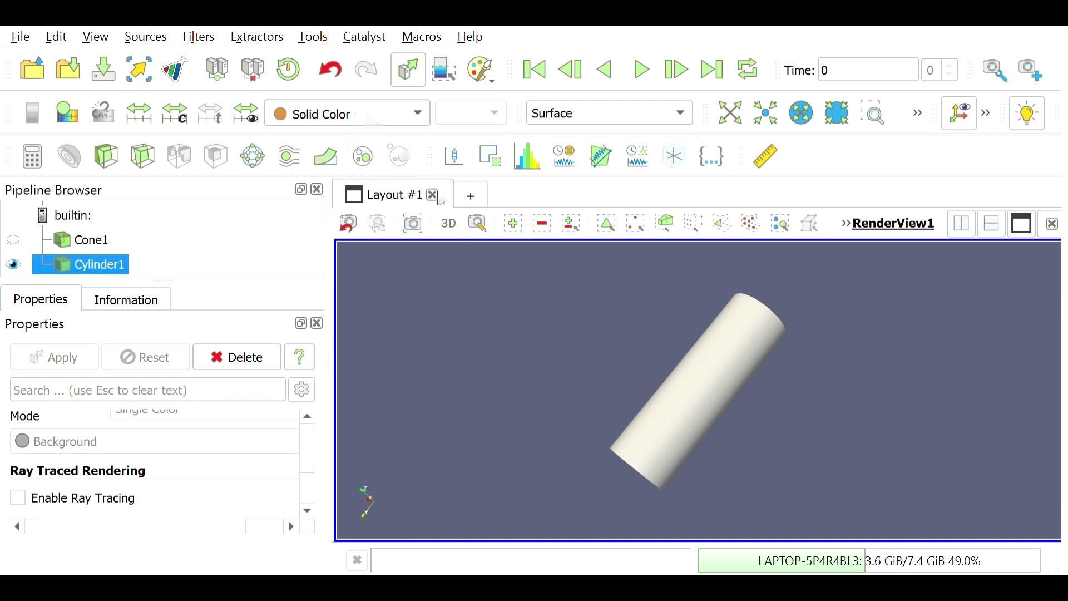
Step: Colour the cylinder by its TCoords array, and switch the colouring to Normals
left_click(388, 117)
left_click(384, 154)
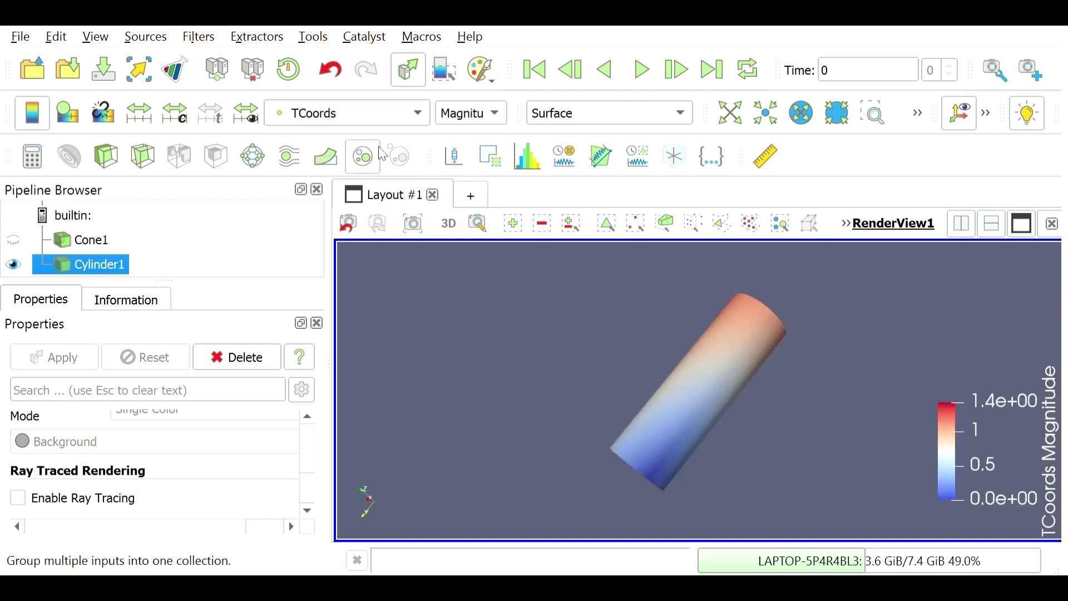
left_click_drag(714, 421, 612, 389)
scroll(362, 101, "up", 1)
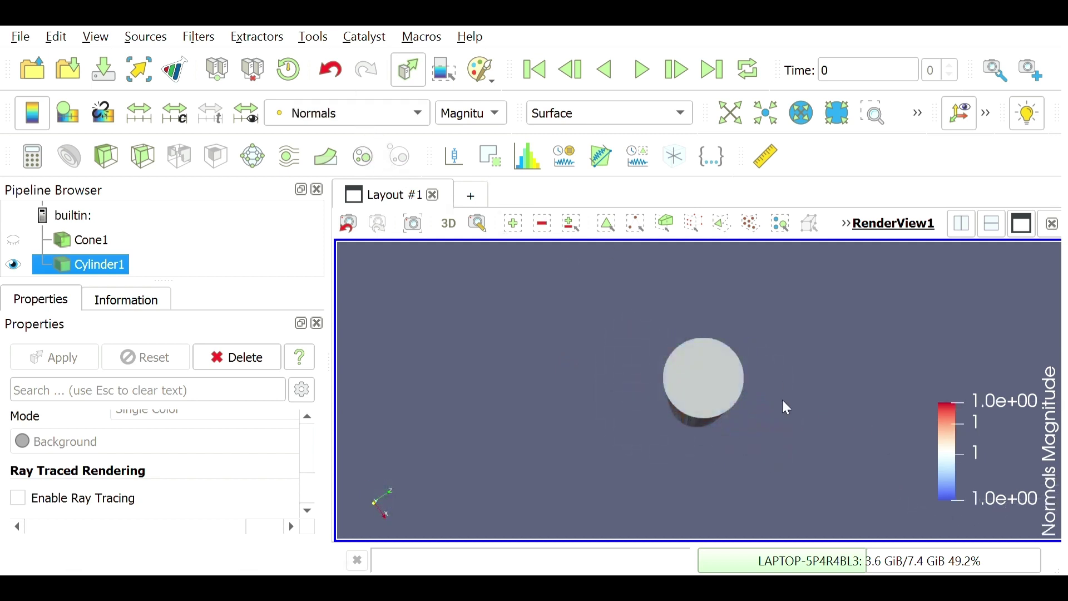
left_click_drag(783, 406, 715, 573)
Step: Hide the cylinder and load the example file cow.vtp into the render view
left_click(15, 265)
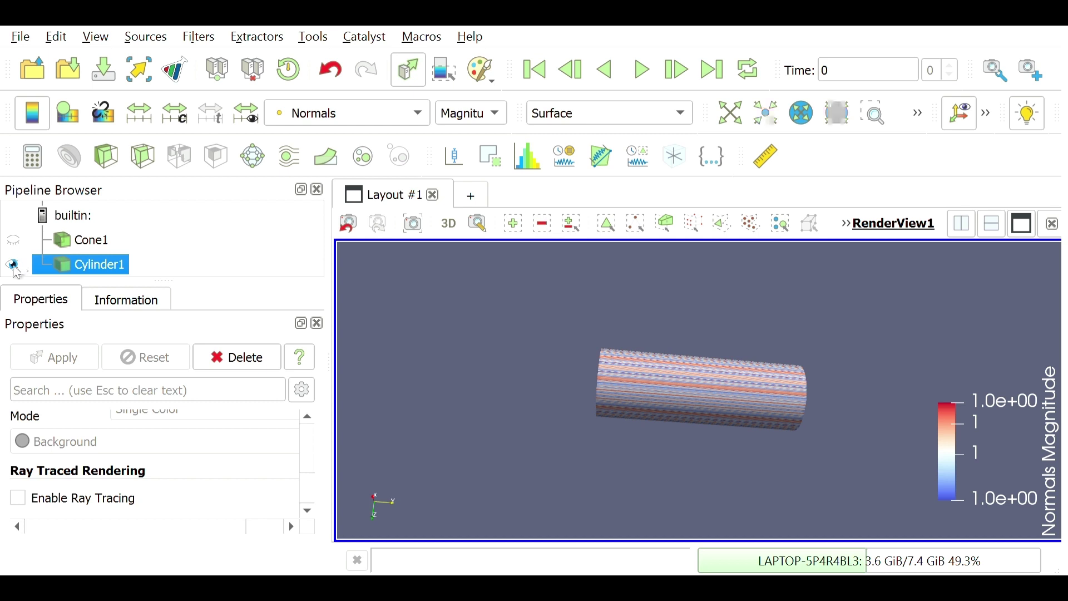
left_click(238, 268)
left_click(32, 70)
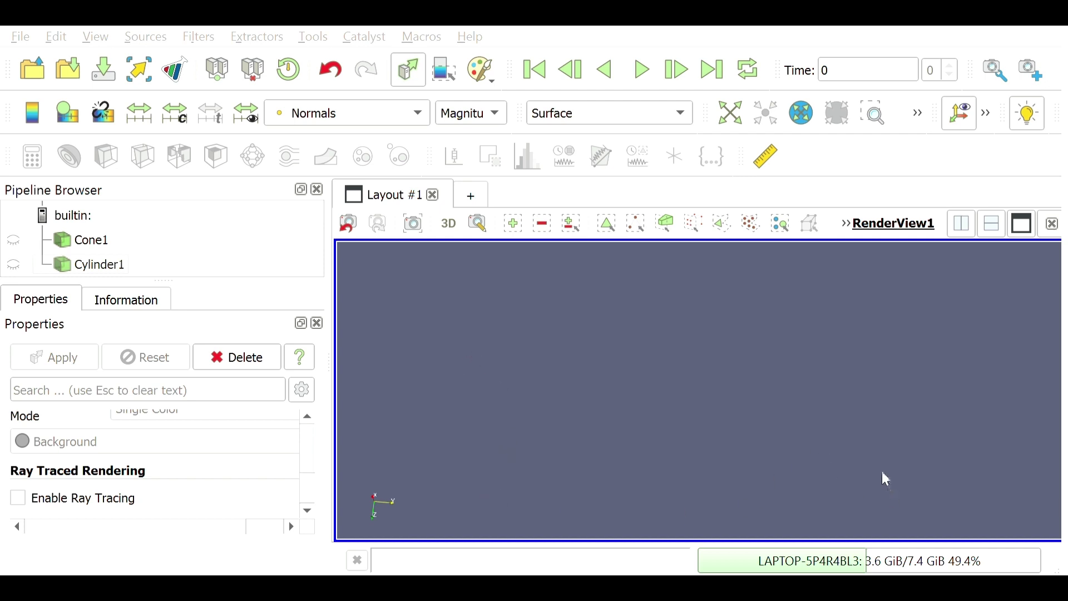
left_click_drag(704, 405, 916, 430)
left_click_drag(699, 417, 831, 512)
scroll(253, 261, "down", 1)
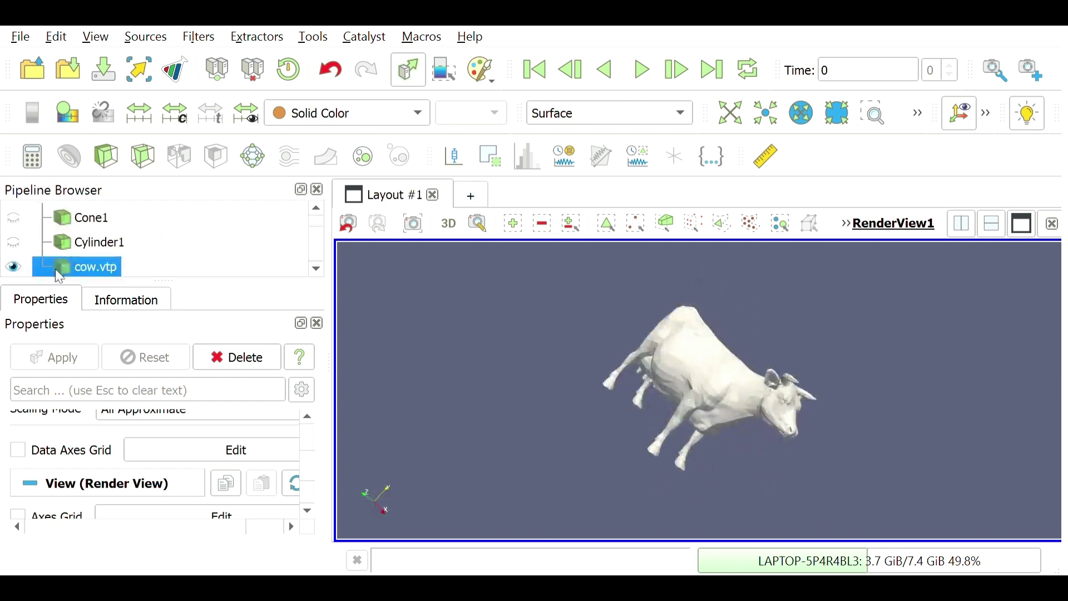
Step: Hide the cow model and load bracket.vtu into the render view
left_click(14, 268)
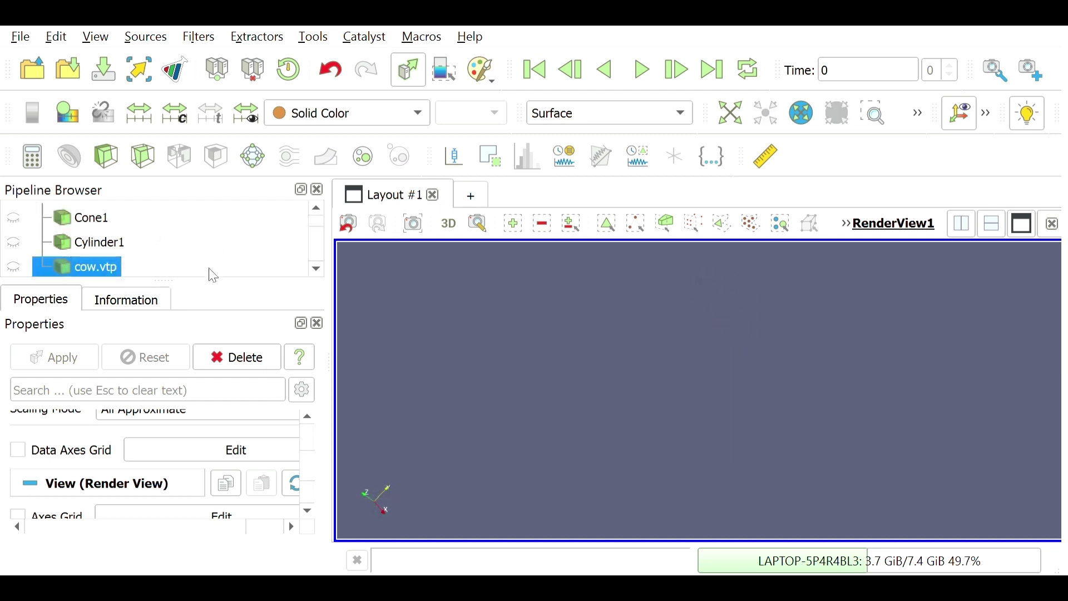
left_click(225, 240)
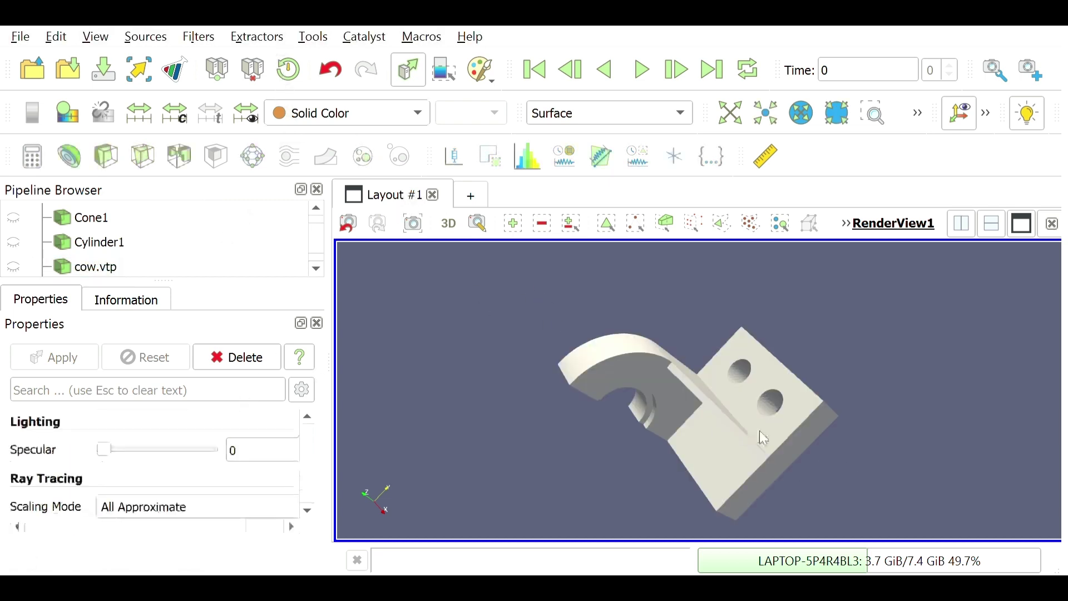
left_click_drag(759, 431, 219, 555)
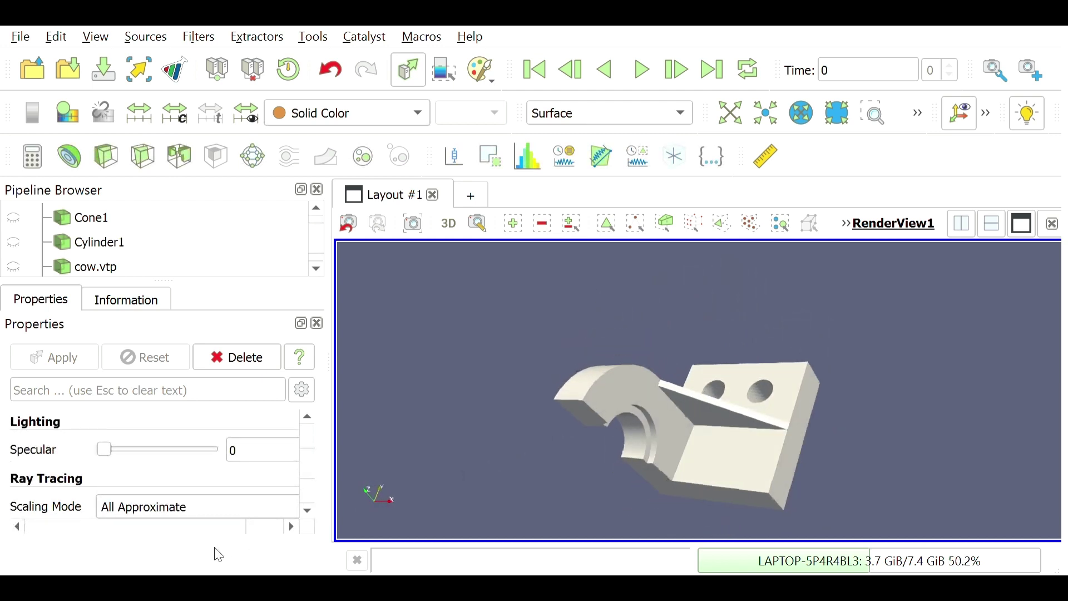
Step: Hide the bracket, load 3Dpipe.vtu and view the whole pipe from several angles
left_click(155, 43)
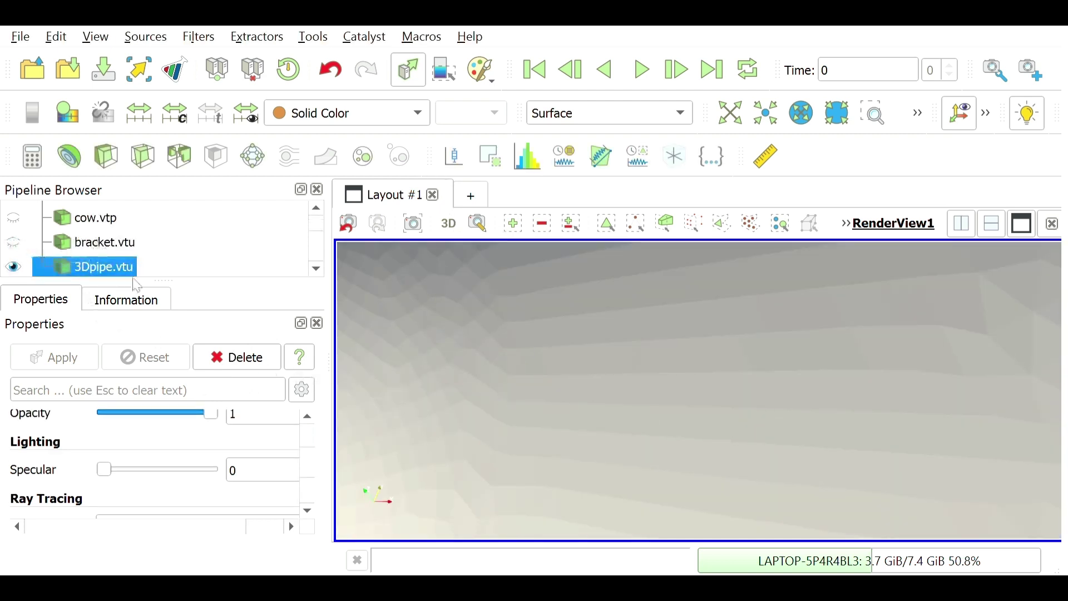
scroll(670, 395, "down", 6)
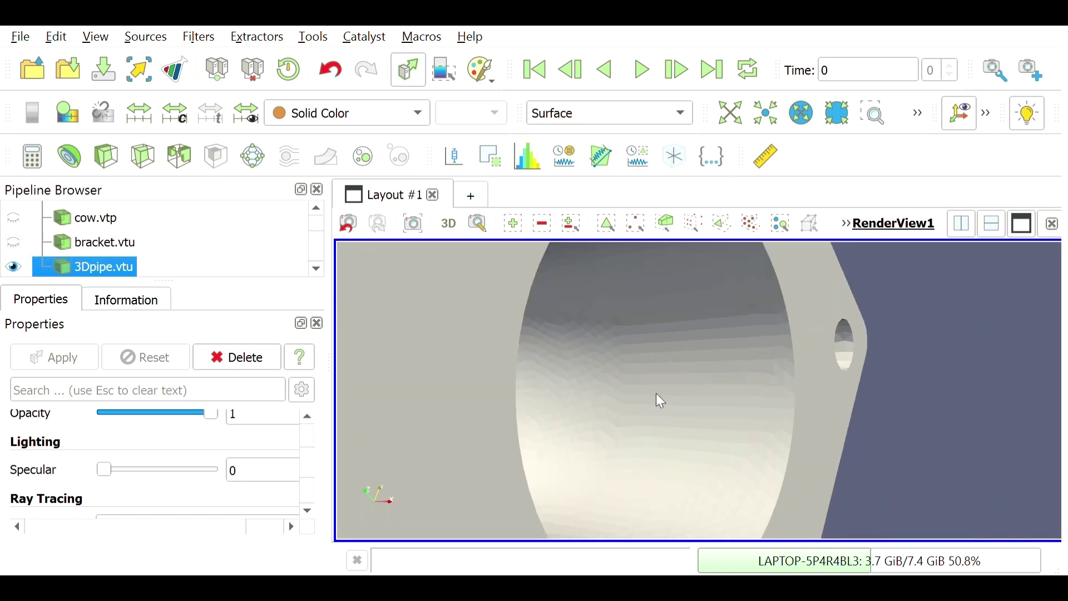
scroll(651, 392, "down", 5)
left_click_drag(631, 392, 586, 479)
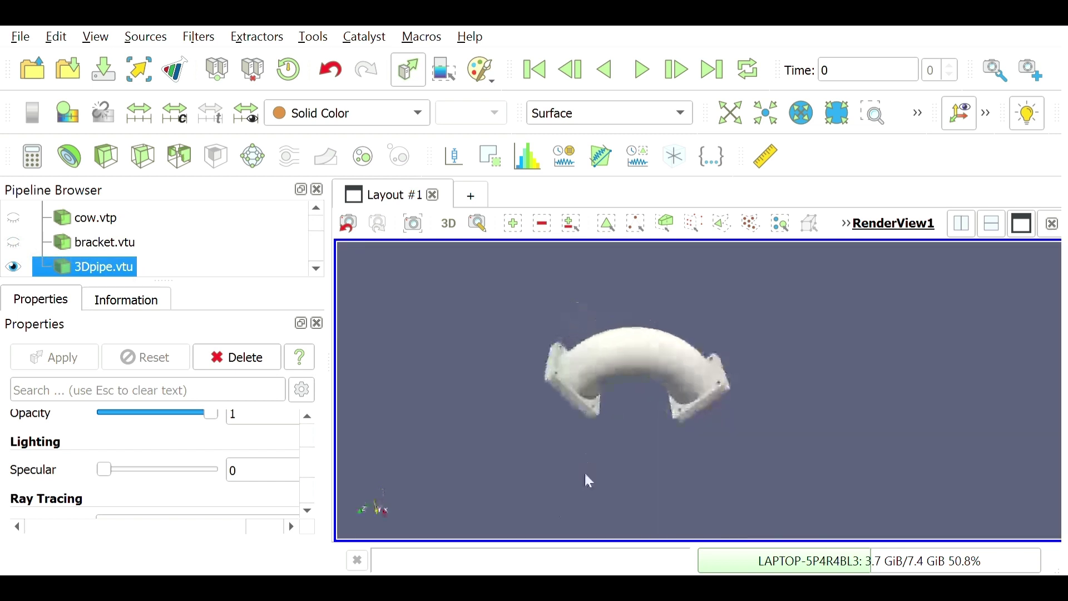
scroll(642, 367, "up", 5)
left_click_drag(644, 368, 512, 439)
scroll(672, 352, "down", 5)
left_click_drag(673, 352, 361, 479)
Step: Show bracket.vtu instead of 3Dpipe.vtu and display it in the Wireframe representation
left_click(13, 269)
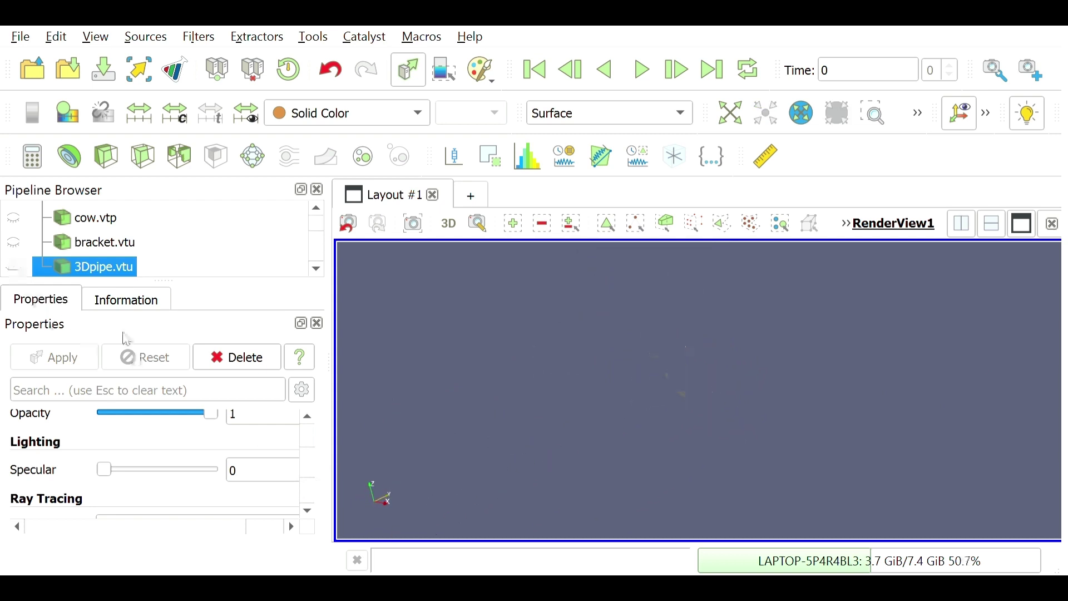
left_click(14, 243)
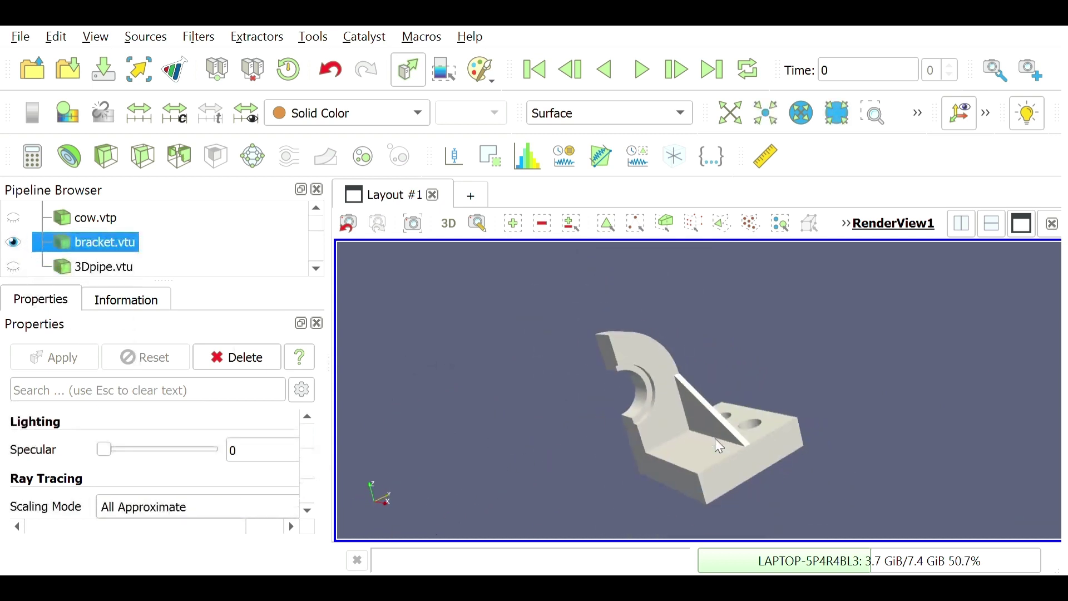
left_click(585, 112)
left_click(597, 233)
left_click_drag(629, 356, 669, 486)
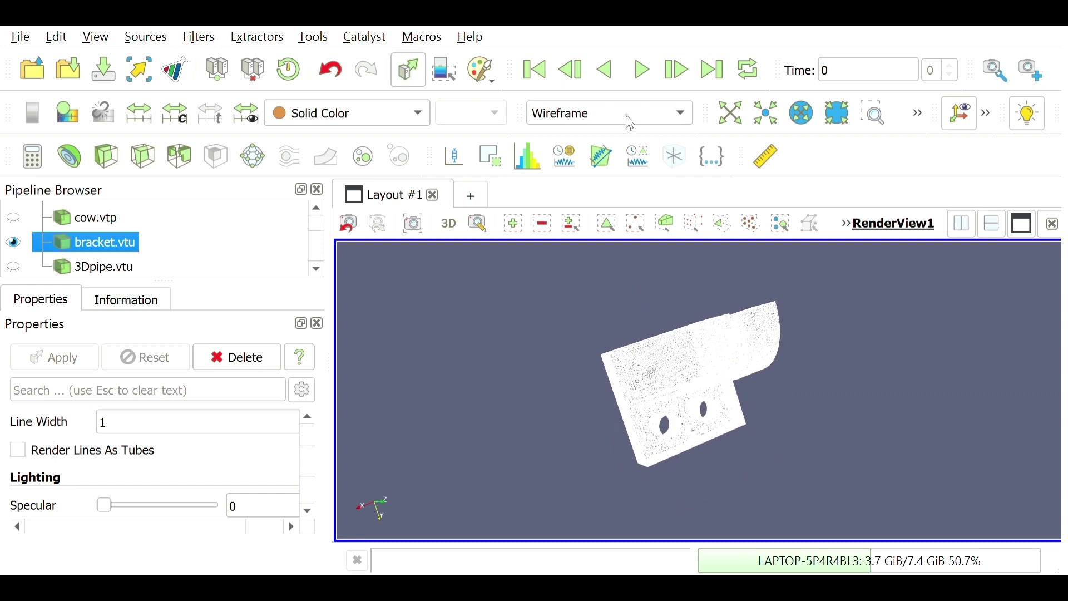
Step: Change the bracket's representation to Points and view it from another angle
left_click(602, 108)
left_click(651, 277)
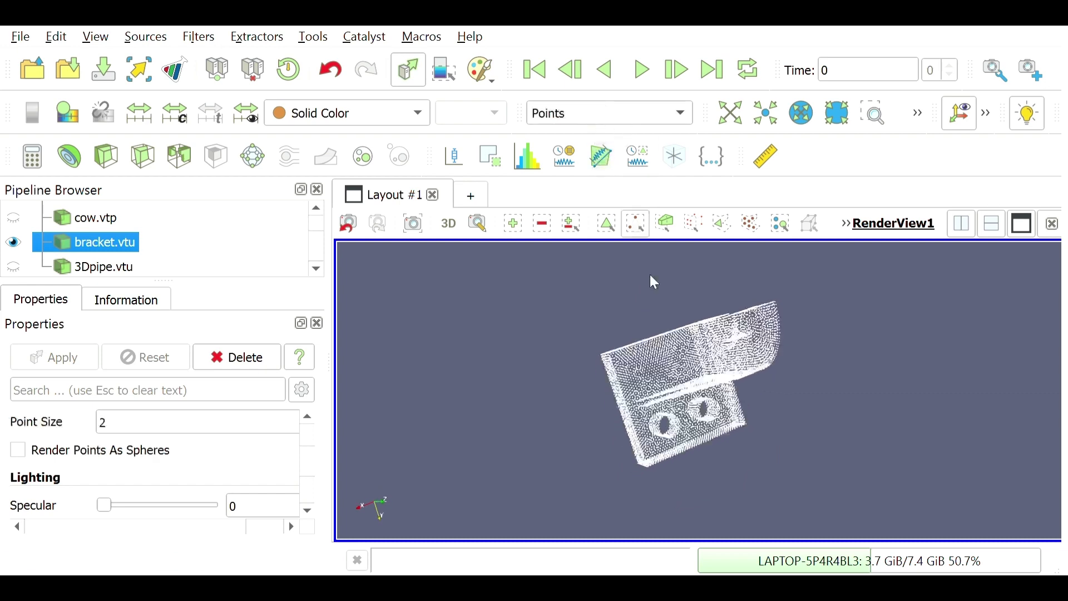
left_click_drag(655, 283, 663, 398)
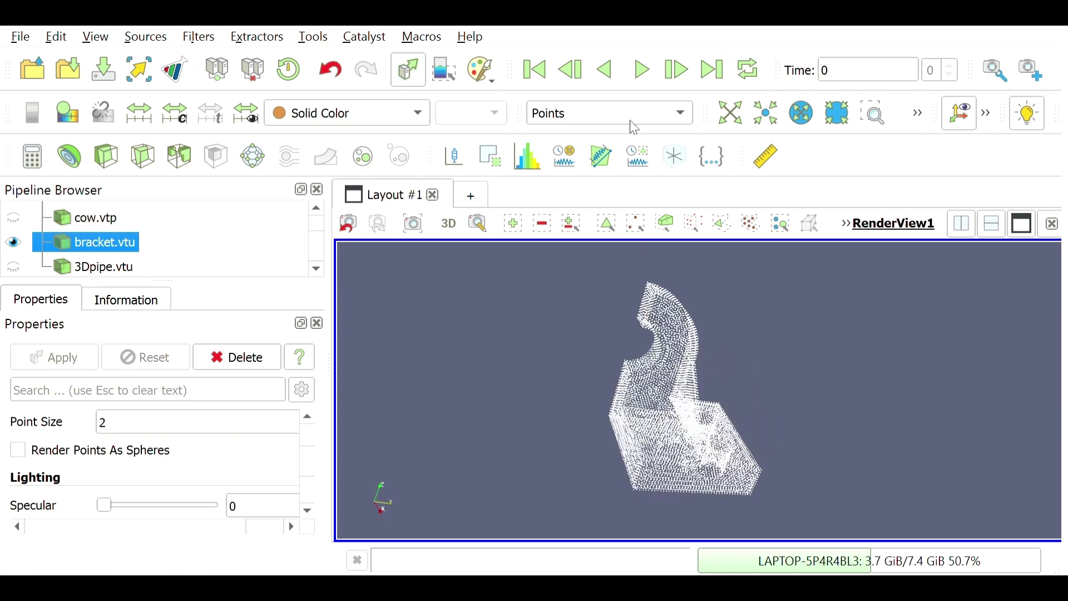
Step: Return the bracket to the Surface representation and colour it by xdsp
left_click(620, 125)
left_click(590, 142)
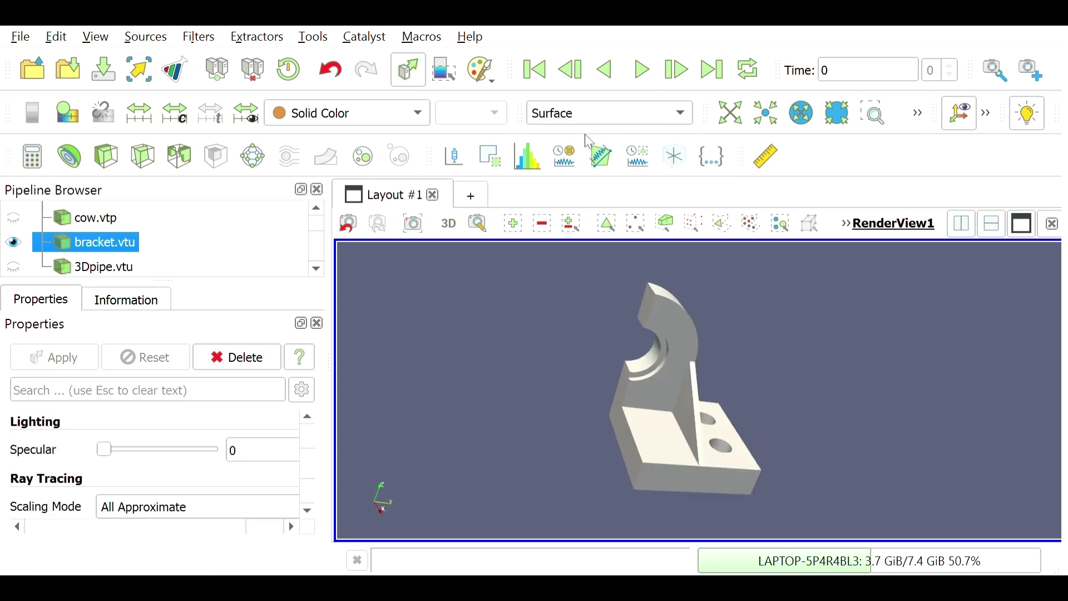
left_click(345, 112)
left_click(332, 139)
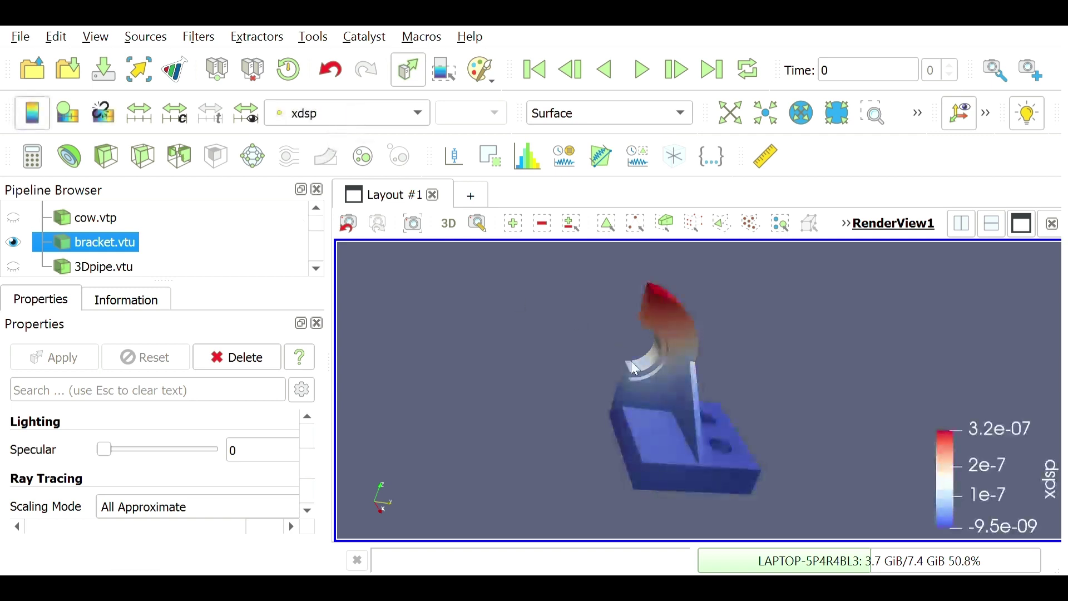
left_click_drag(400, 468, 542, 368)
Step: Switch the bracket's colouring to ydsp and on to zdsp
scroll(360, 124, "down", 1)
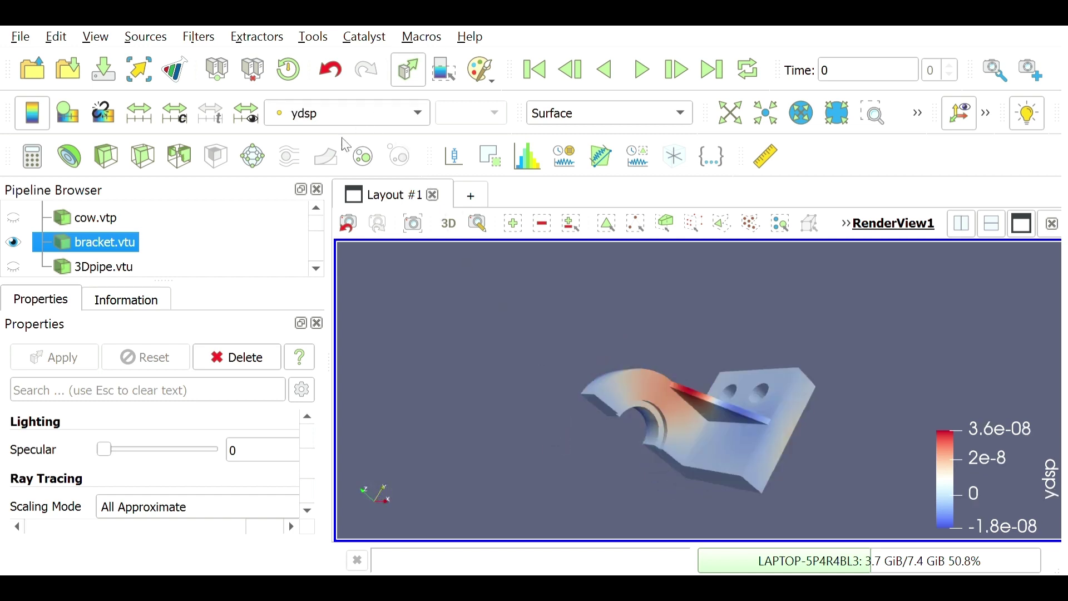
scroll(366, 139, "down", 1)
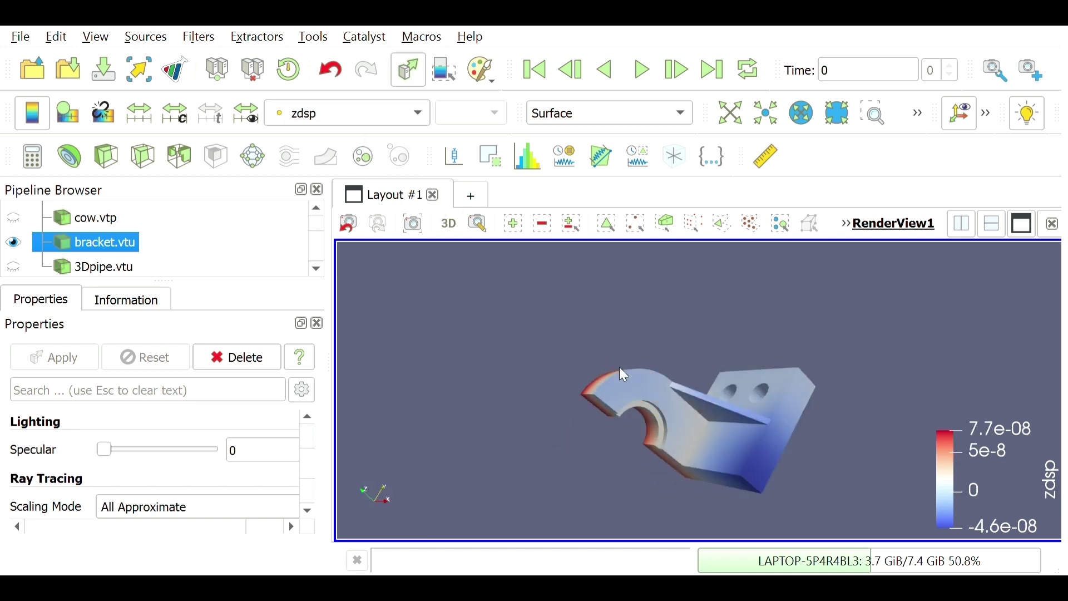
left_click_drag(619, 366, 516, 463)
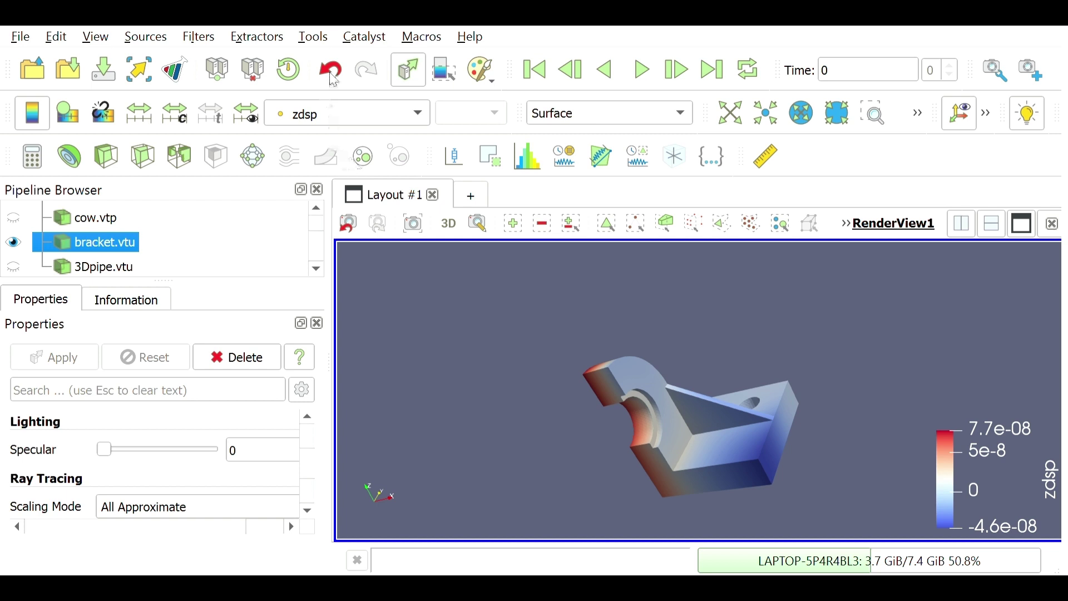
Step: Colour the bracket by xdsp again and open the Color Map Editor
scroll(345, 113, "up", 2)
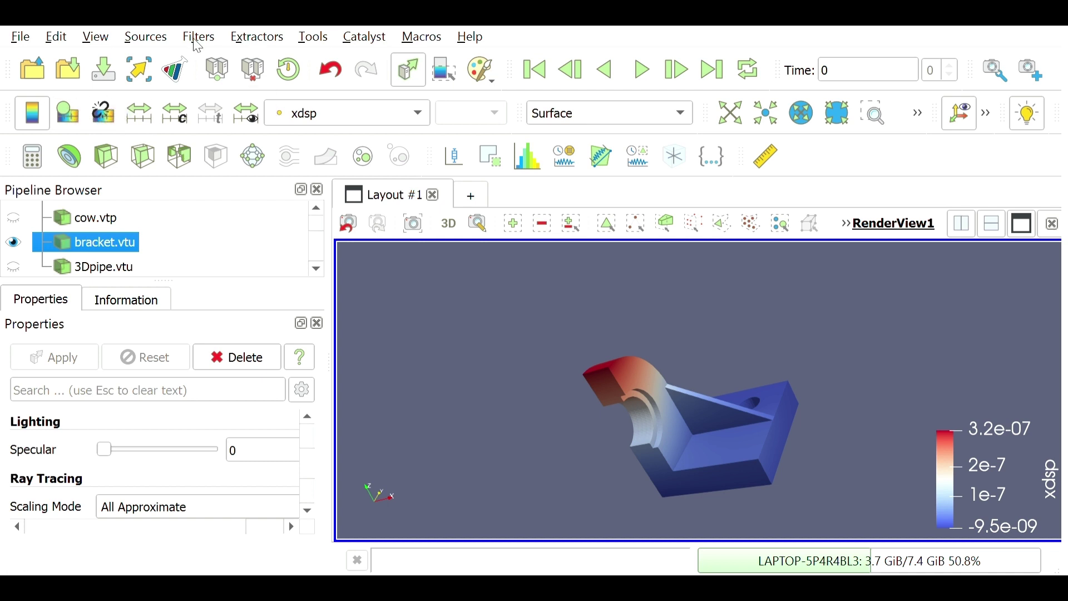
left_click(98, 39)
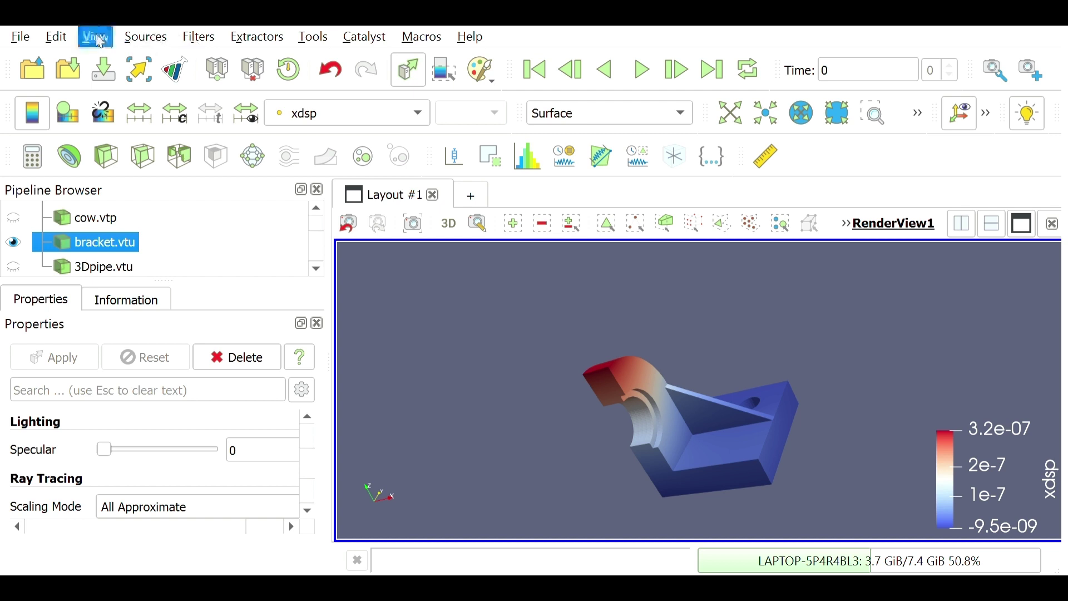
left_click(139, 113)
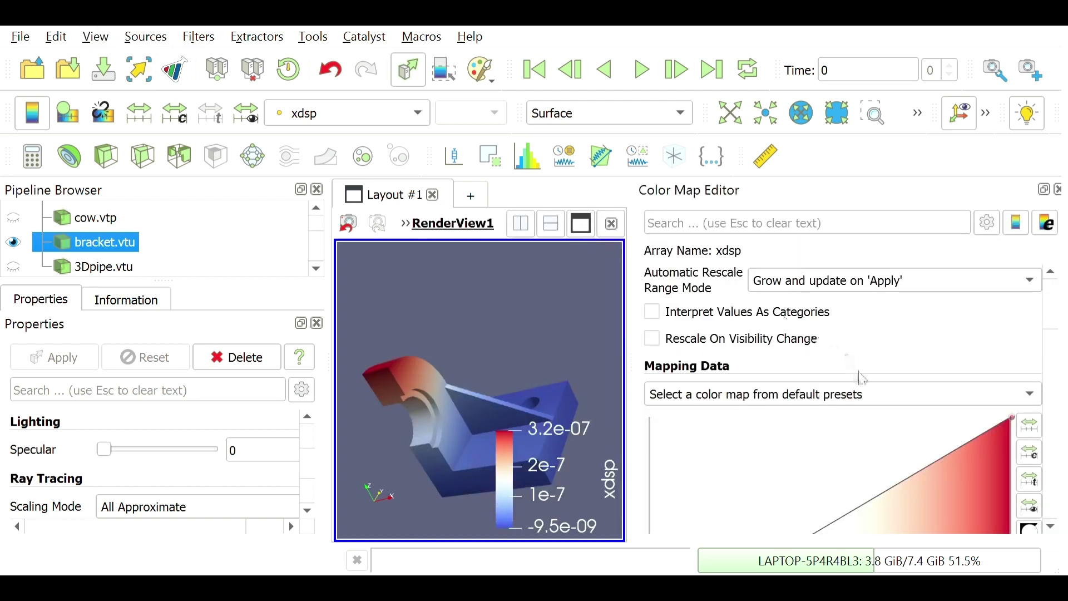
Step: Try the Black-Body Radiation, Rainbow Uniform and Turbo colour presets on the bracket, viewing it from several angles
scroll(863, 380, "down", 8)
scroll(862, 384, "up", 8)
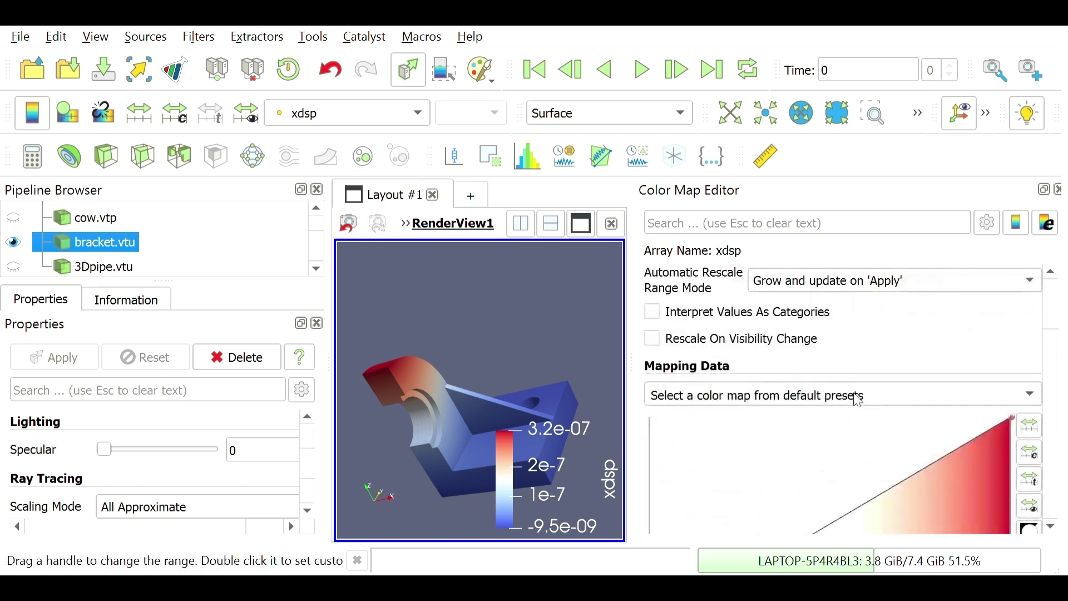
scroll(879, 395, "down", 1)
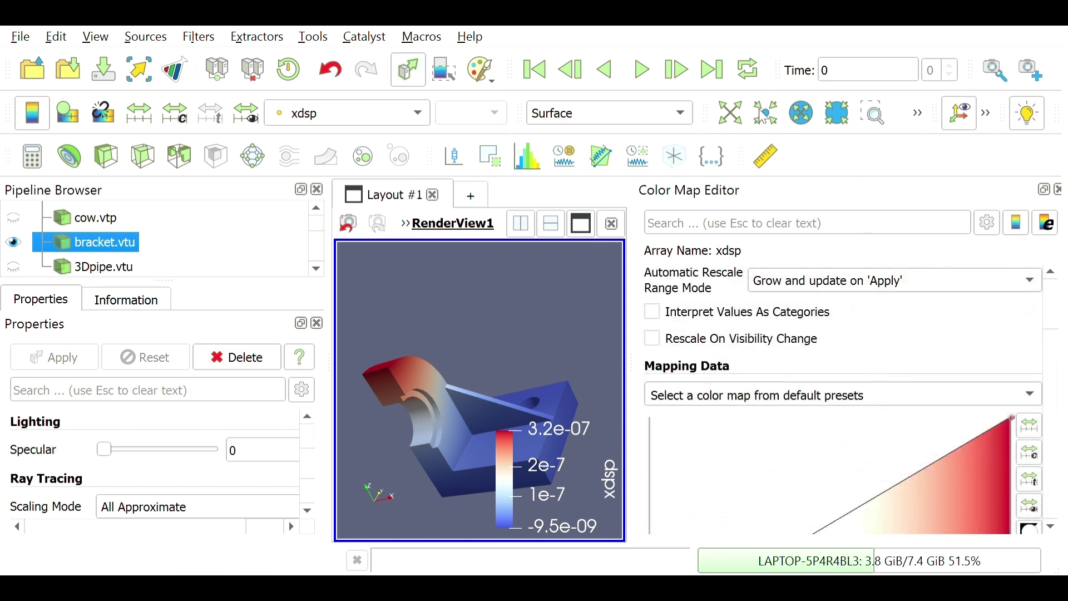
left_click_drag(507, 410, 310, 476)
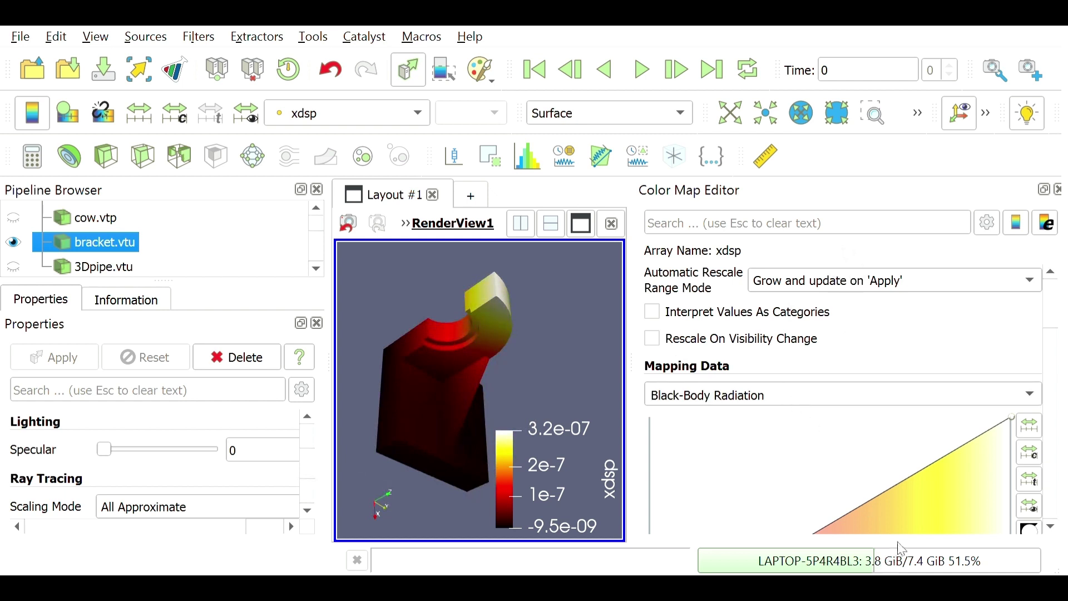
scroll(835, 394, "down", 4)
left_click_drag(426, 466, 437, 573)
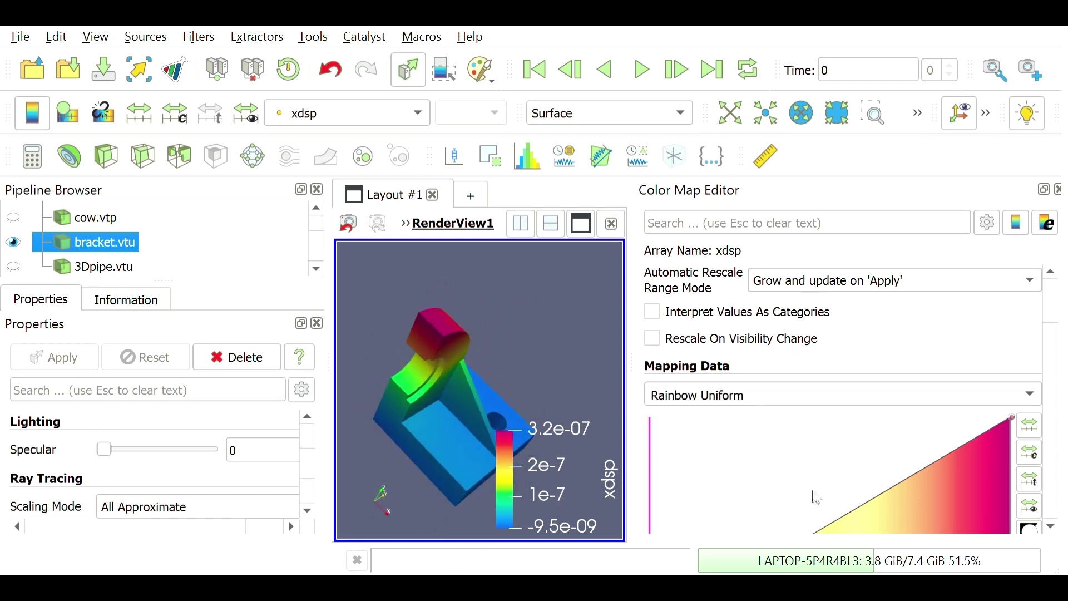
key("Down")
left_click_drag(477, 418, 420, 455)
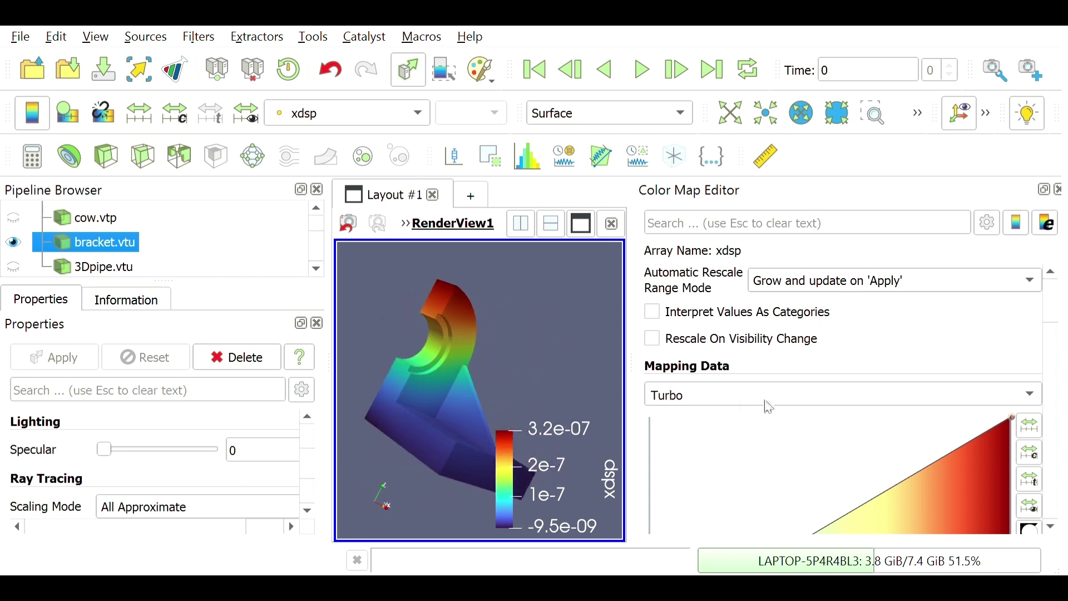
Step: Raise the low end of the xdsp opacity transfer function to about 0.424
scroll(805, 351, "down", 5)
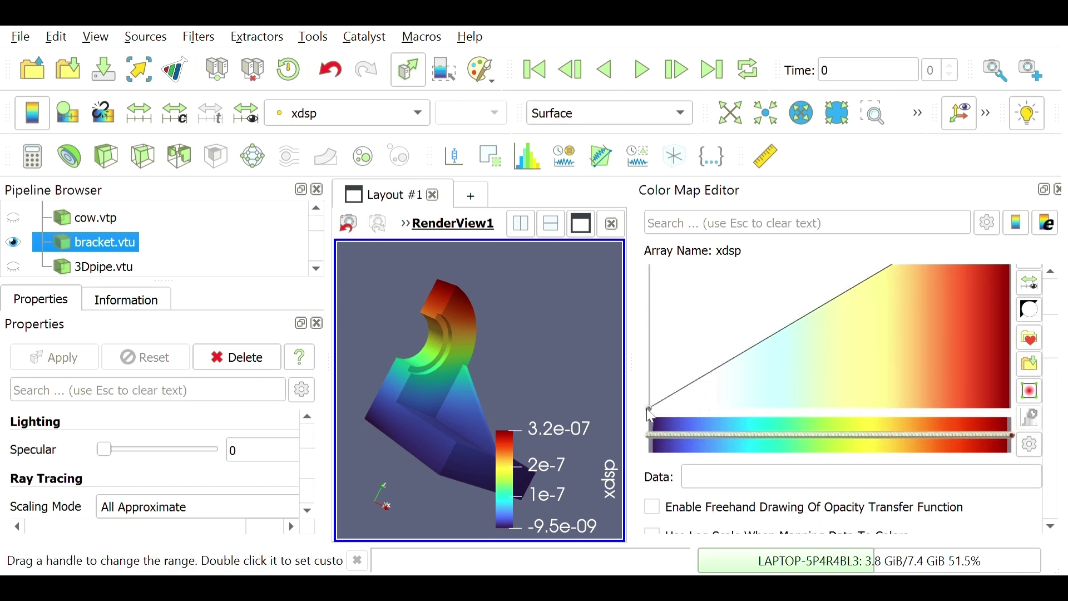
left_click(1052, 273)
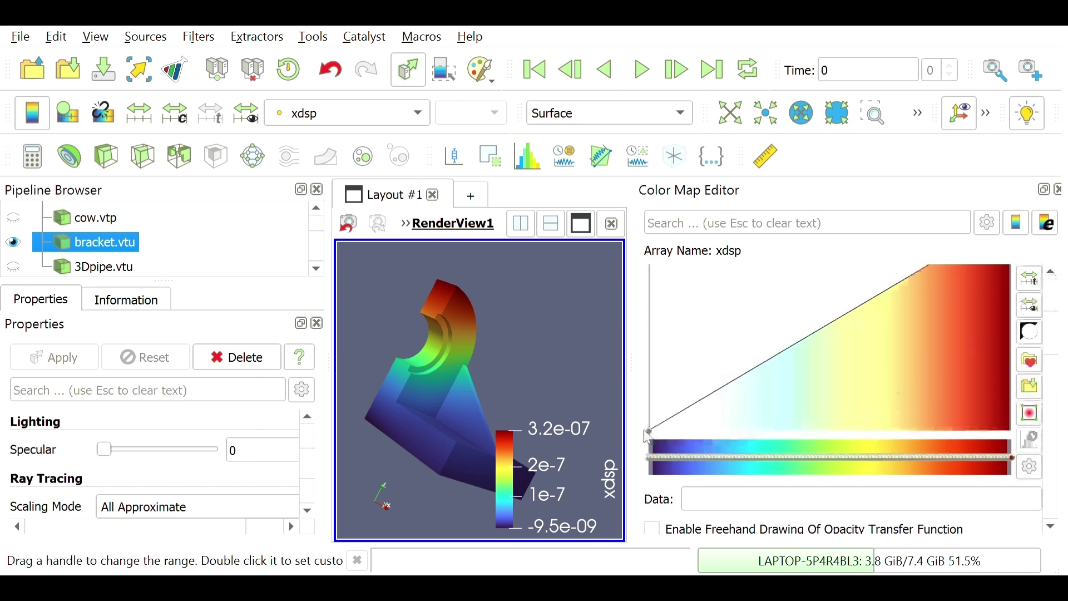
left_click_drag(650, 433, 649, 339)
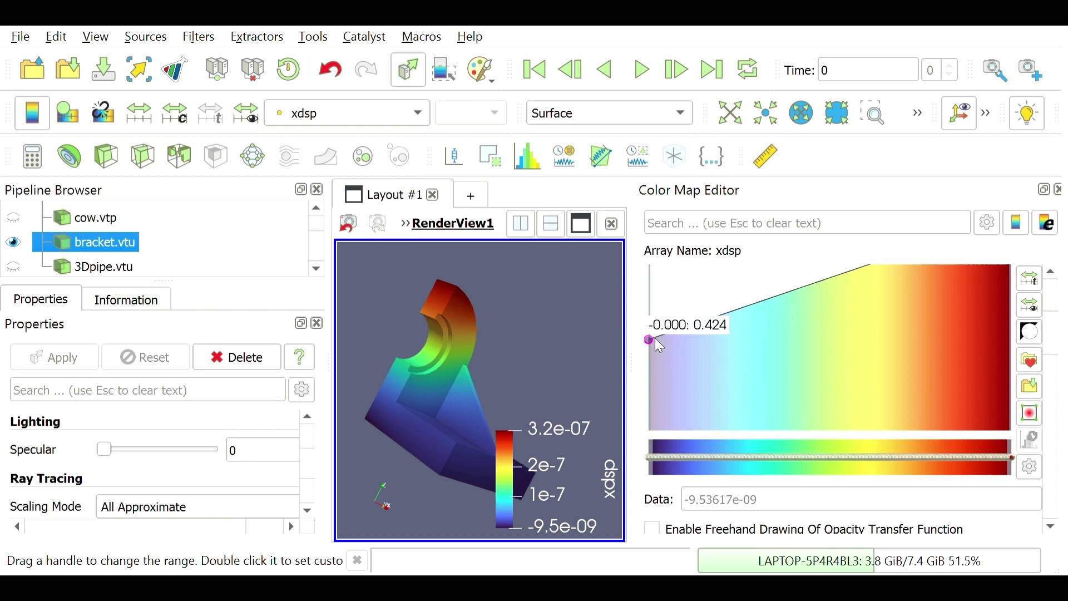
left_click(1052, 272)
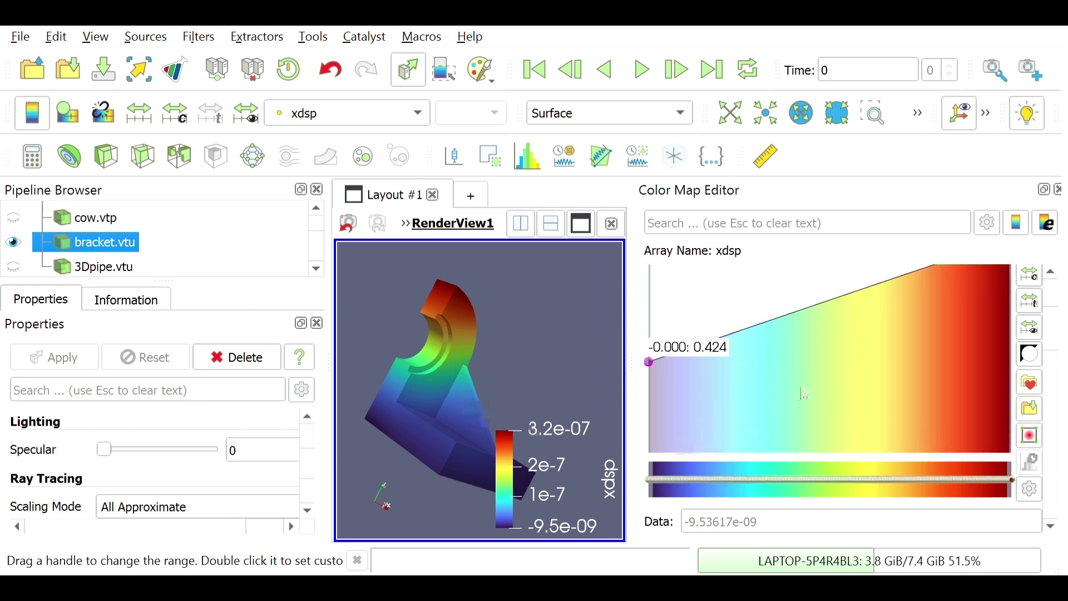
Step: Lower the opacity curve's high end to about 0.133, set its low end to about 0.315 and raise the high end back up
scroll(805, 370, "up", 4)
scroll(887, 424, "down", 5)
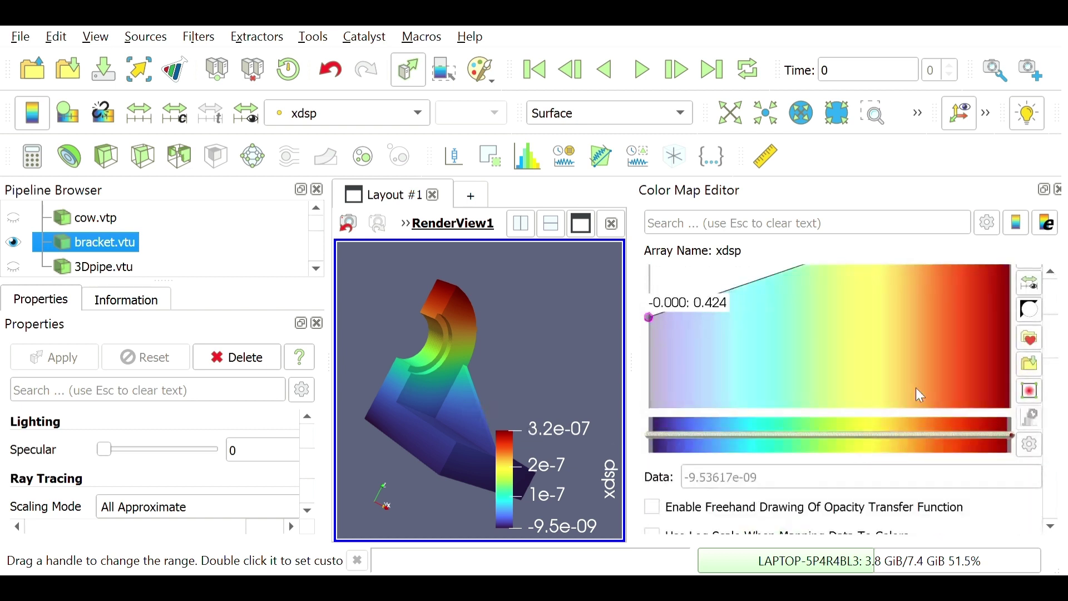
scroll(920, 395, "up", 4)
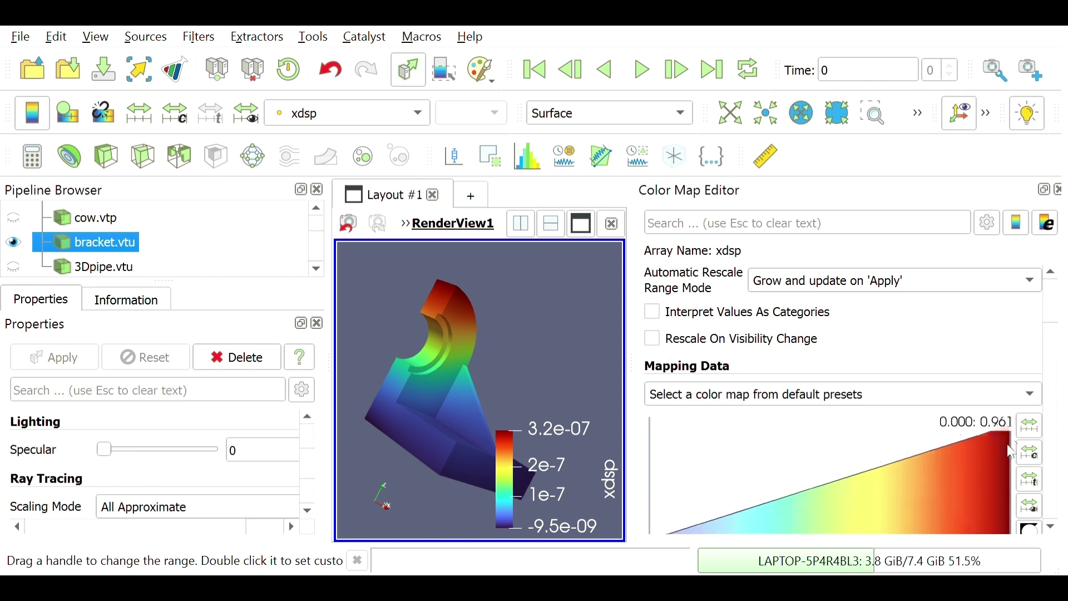
scroll(791, 464, "down", 3)
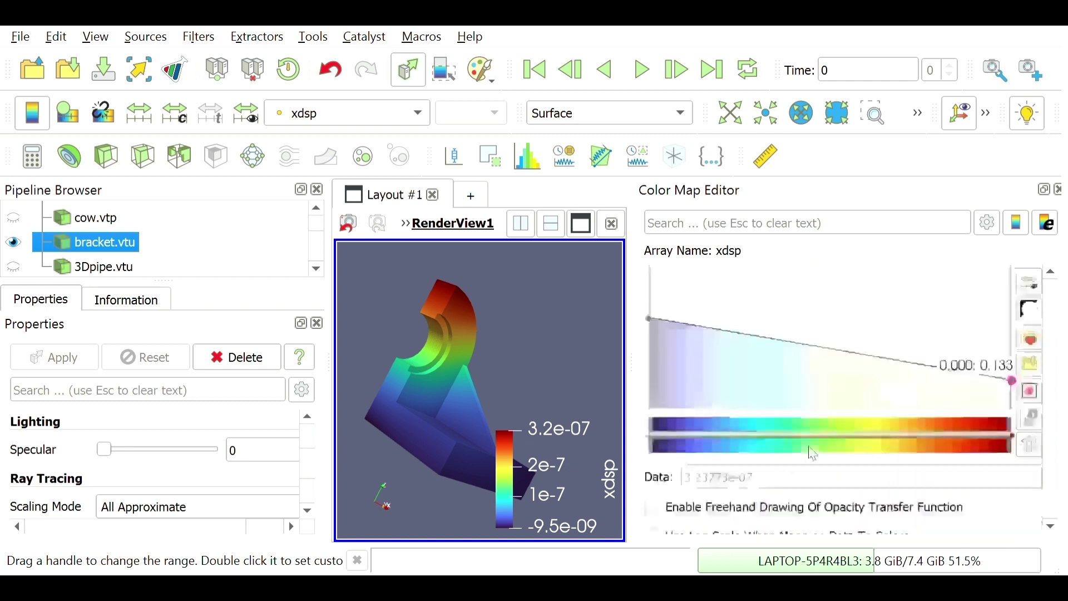
left_click_drag(648, 319, 649, 341)
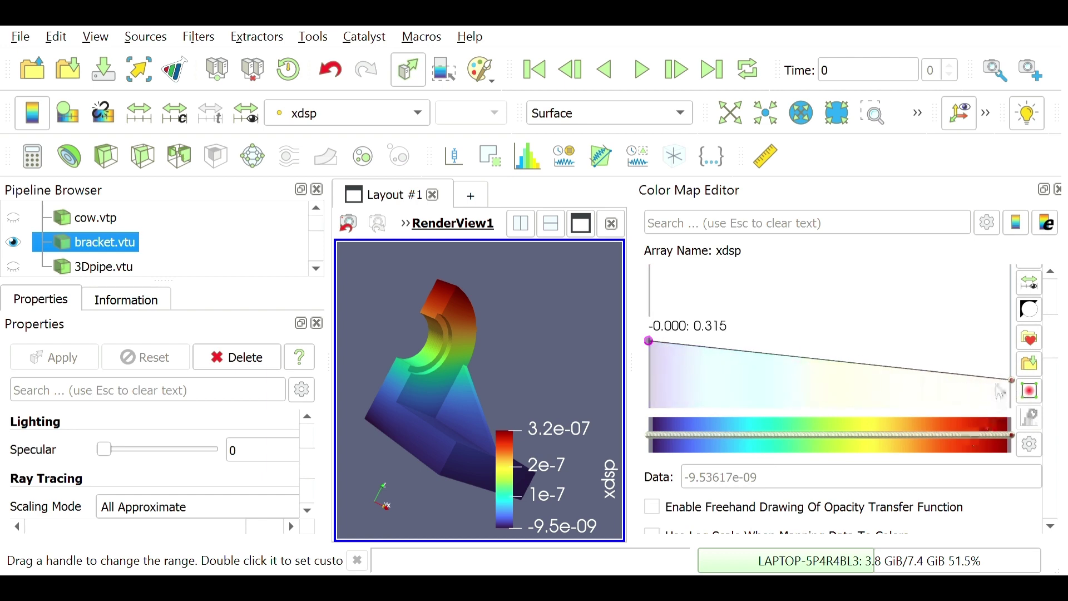
left_click_drag(1012, 380, 988, 267)
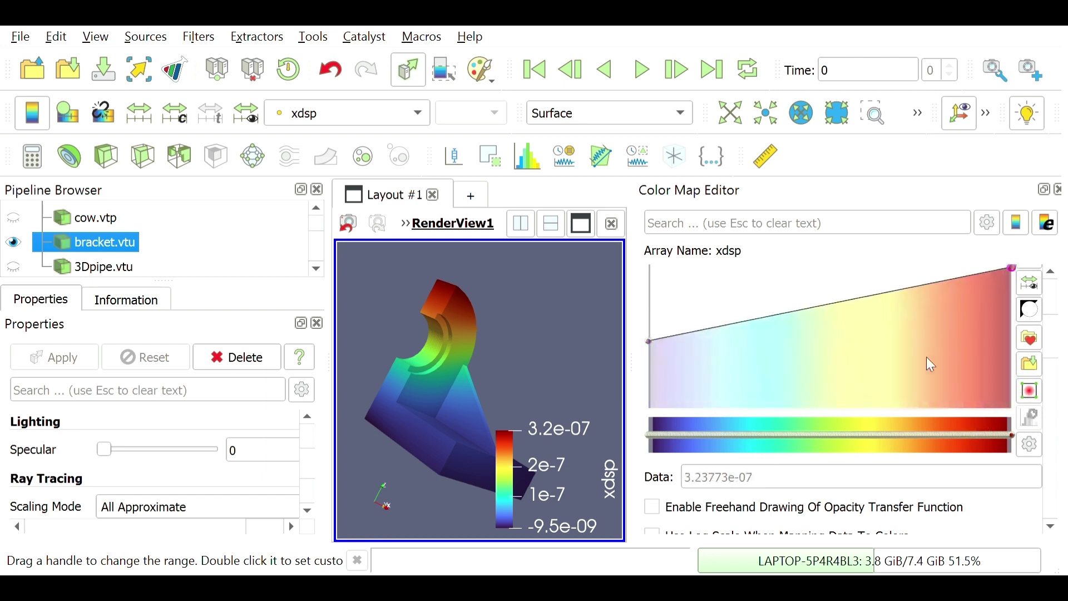
Step: Restore the default blue-to-red diverging colour map for xdsp and close the Color Map Editor
scroll(961, 356, "down", 15)
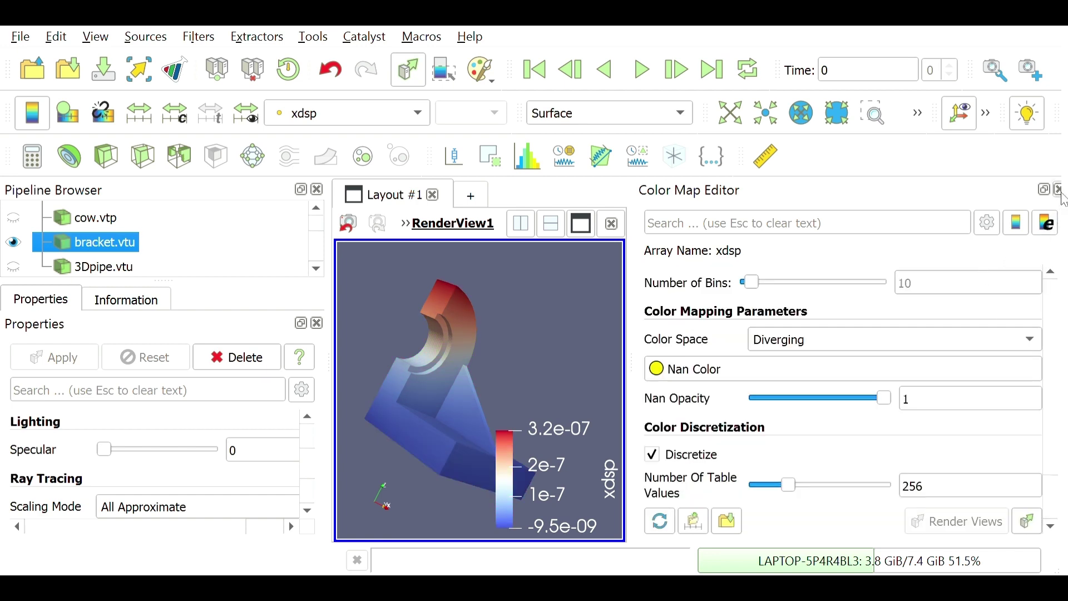
left_click(1059, 190)
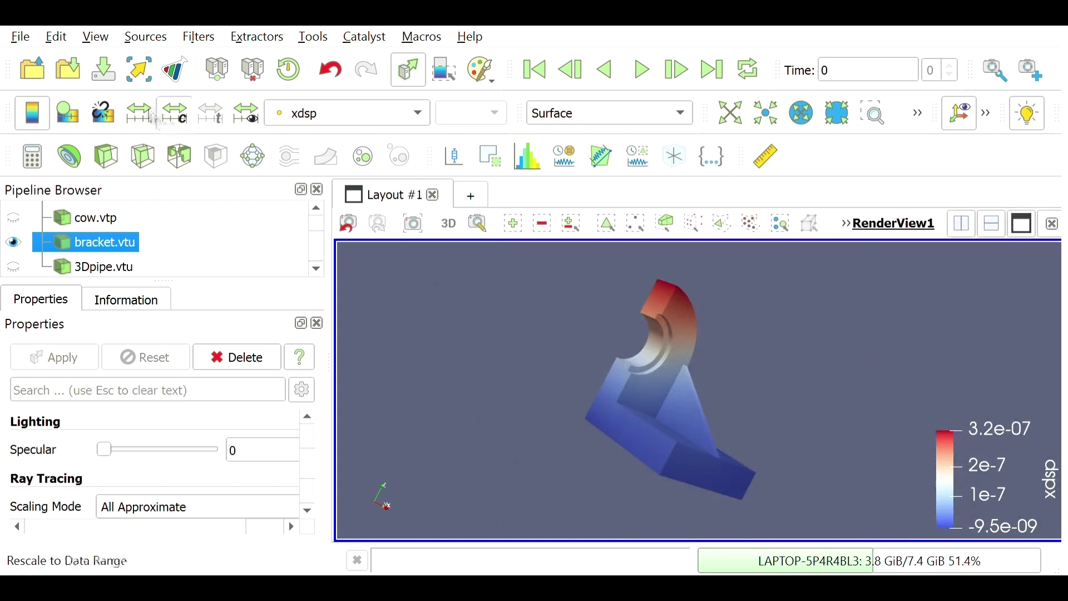
Step: Rescale the xdsp colouring to a custom range with a maximum of about 2.4e-08 and check the bracket from another angle
left_click(179, 117)
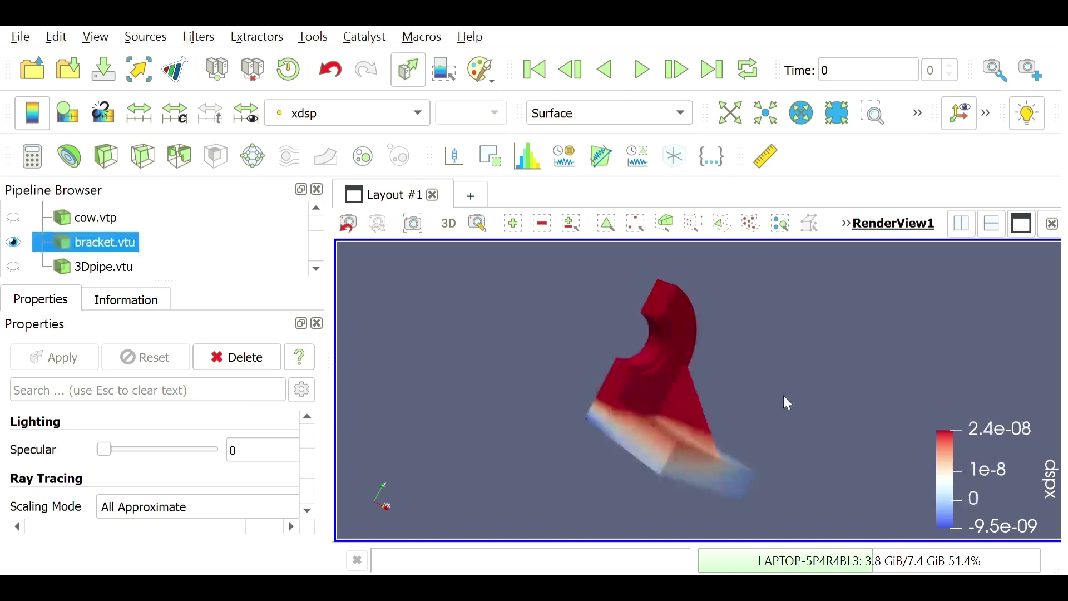
left_click_drag(667, 397, 728, 491)
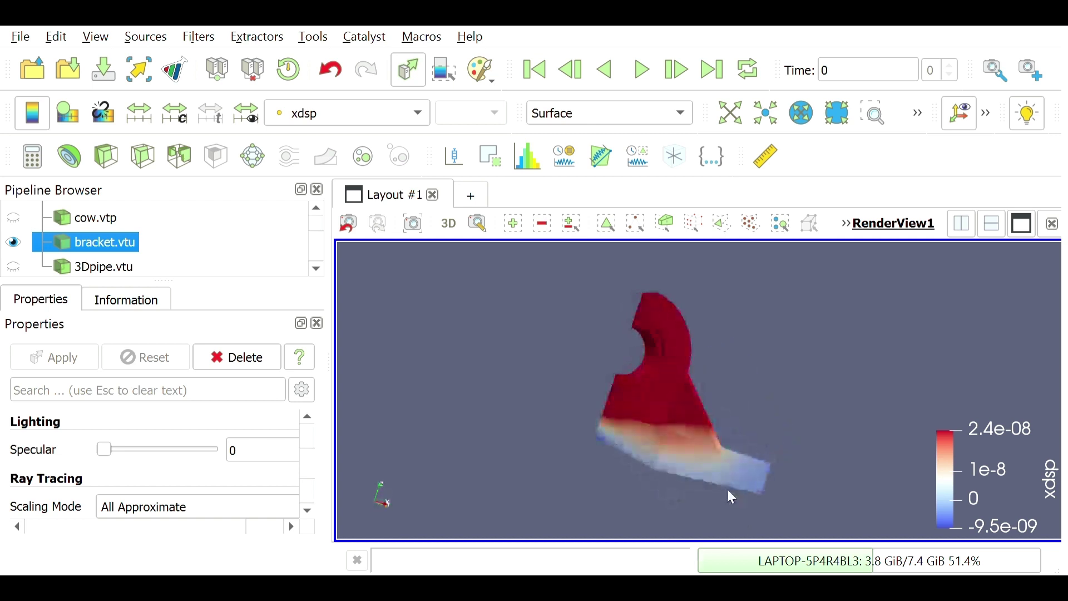
left_click(176, 121)
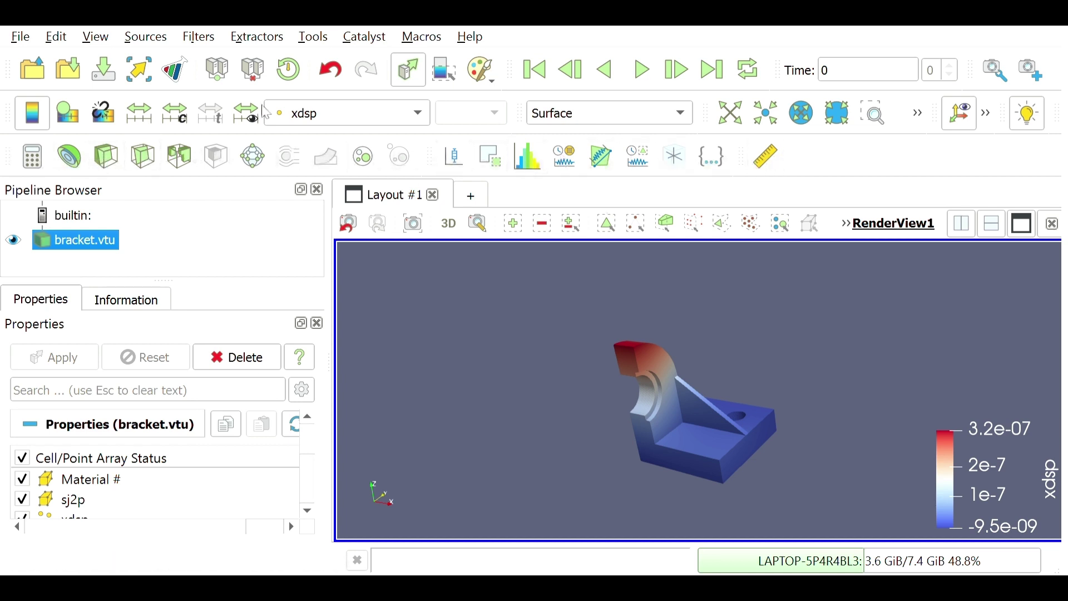
Step: Add a Calculator filter to bracket.vtu and collapse its Display and View settings, keeping the Calculator's own properties expanded
left_click(210, 39)
left_click(32, 158)
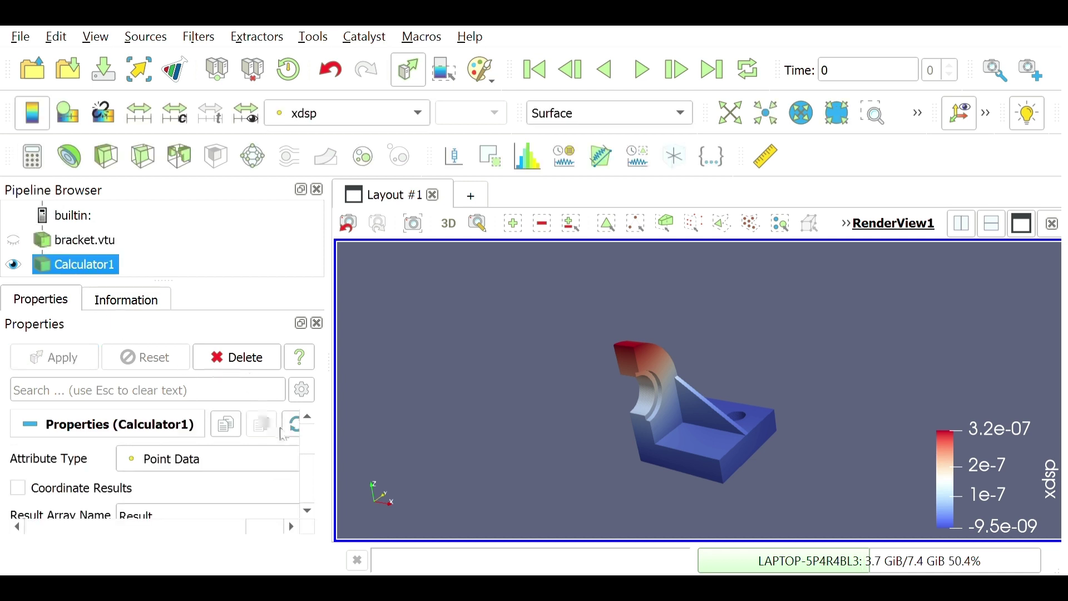
left_click(36, 431)
left_click(55, 463)
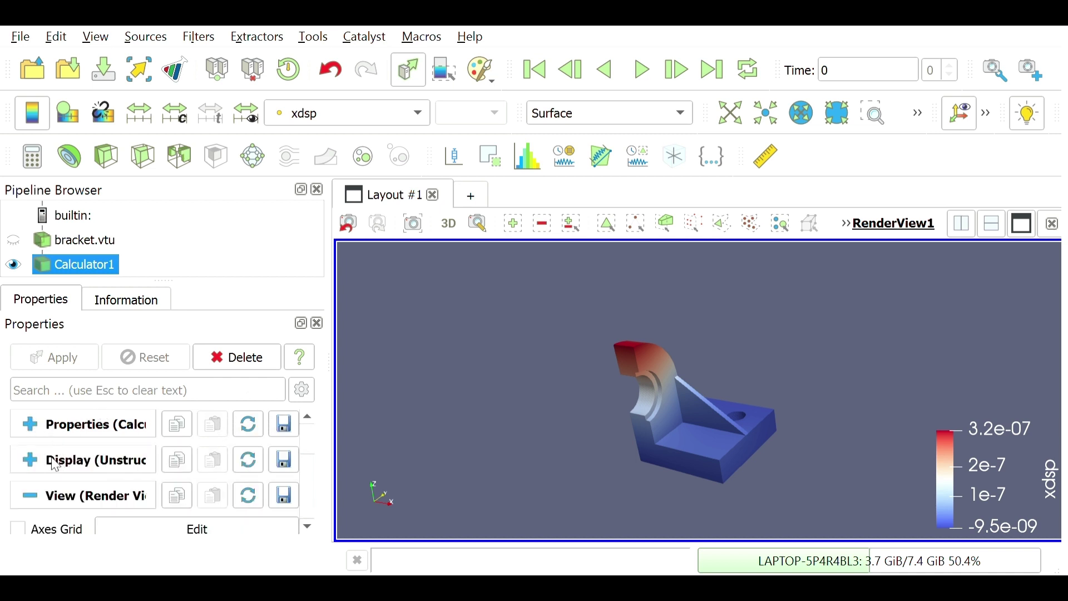
left_click(55, 463)
left_click(54, 463)
left_click(58, 494)
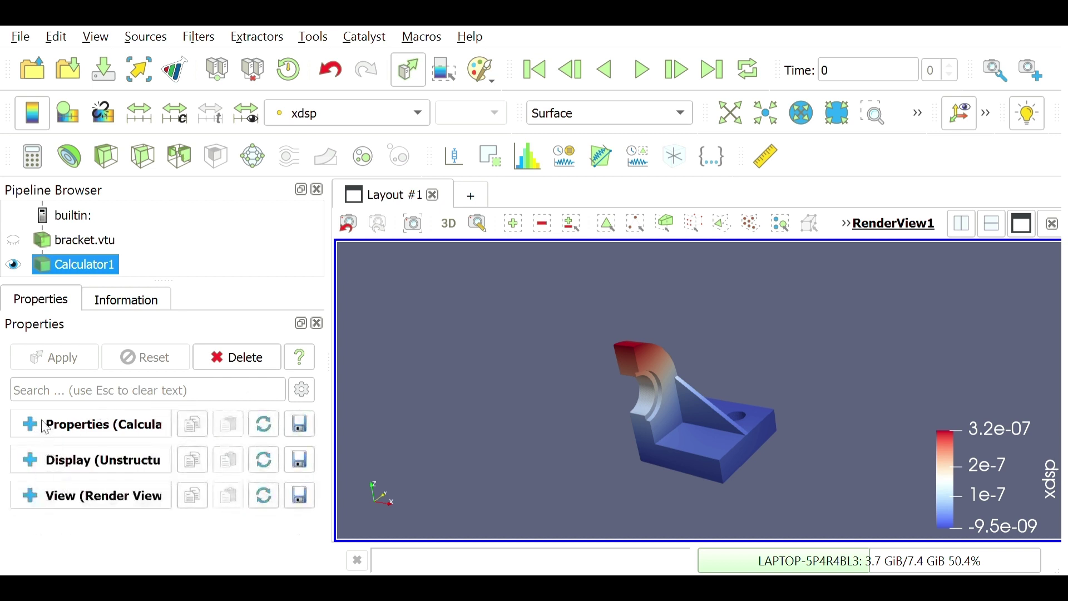
left_click(45, 429)
Step: Enter the expression xdsp^2 in the Calculator using the xdsp scalar and apply it
scroll(310, 531, "down", 5)
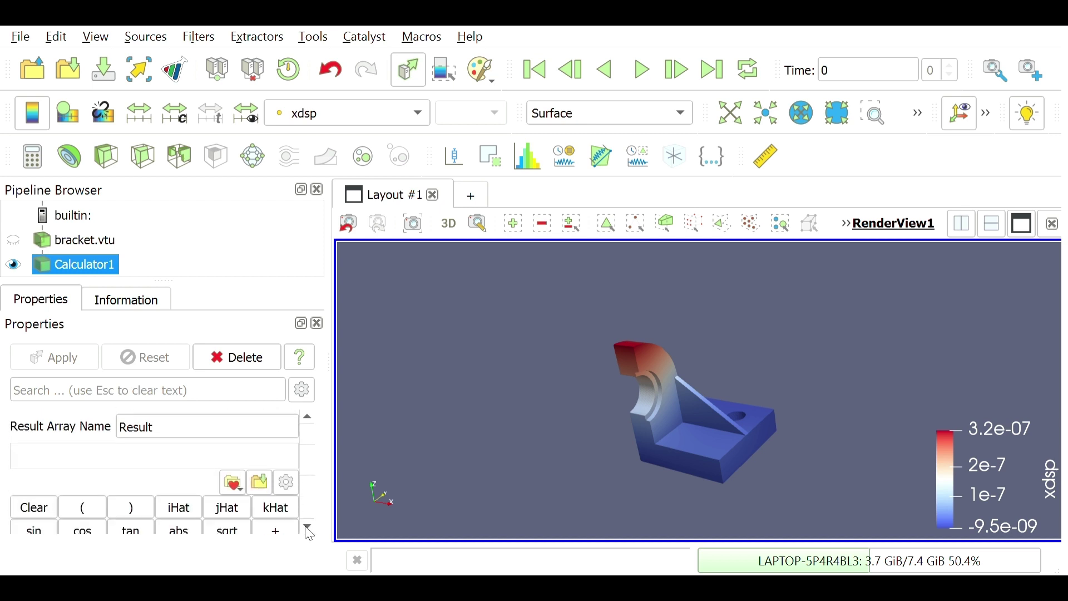
scroll(310, 534, "down", 1)
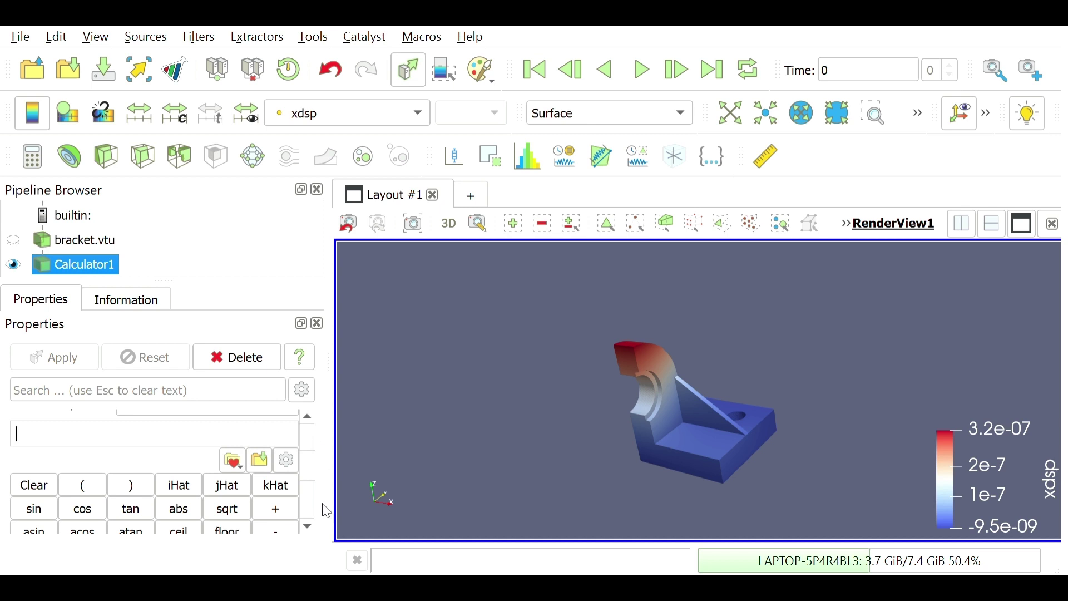
scroll(156, 479, "down", 4)
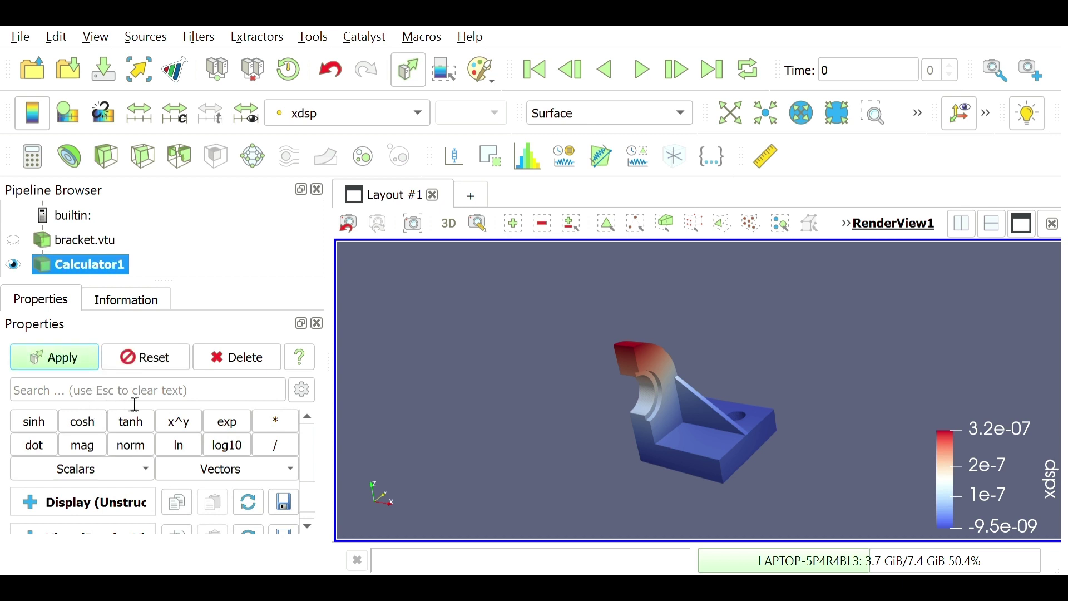
left_click(310, 419)
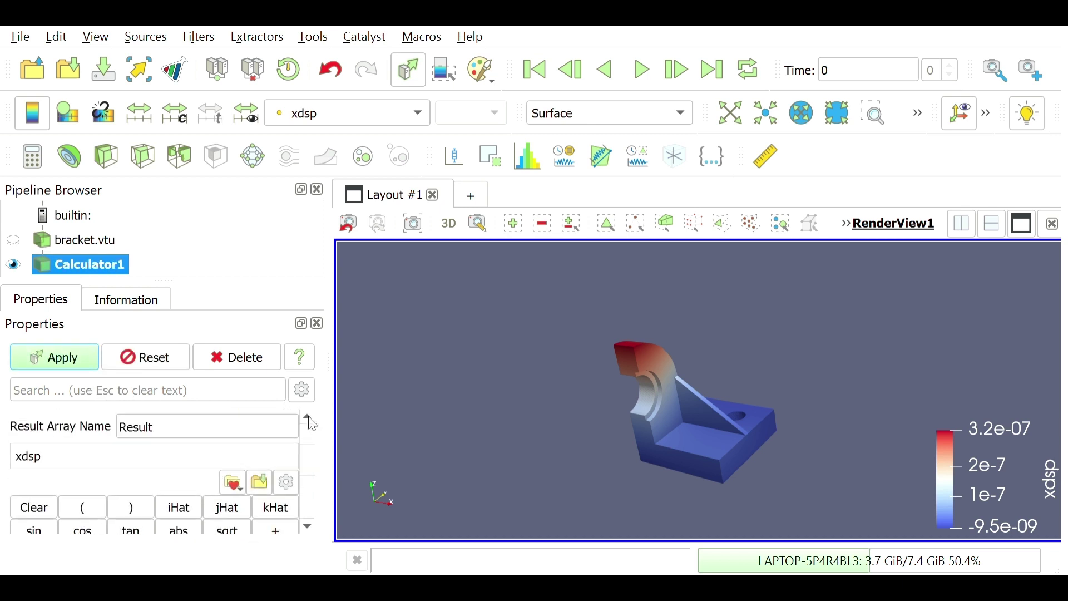
left_click(146, 467)
left_click(73, 357)
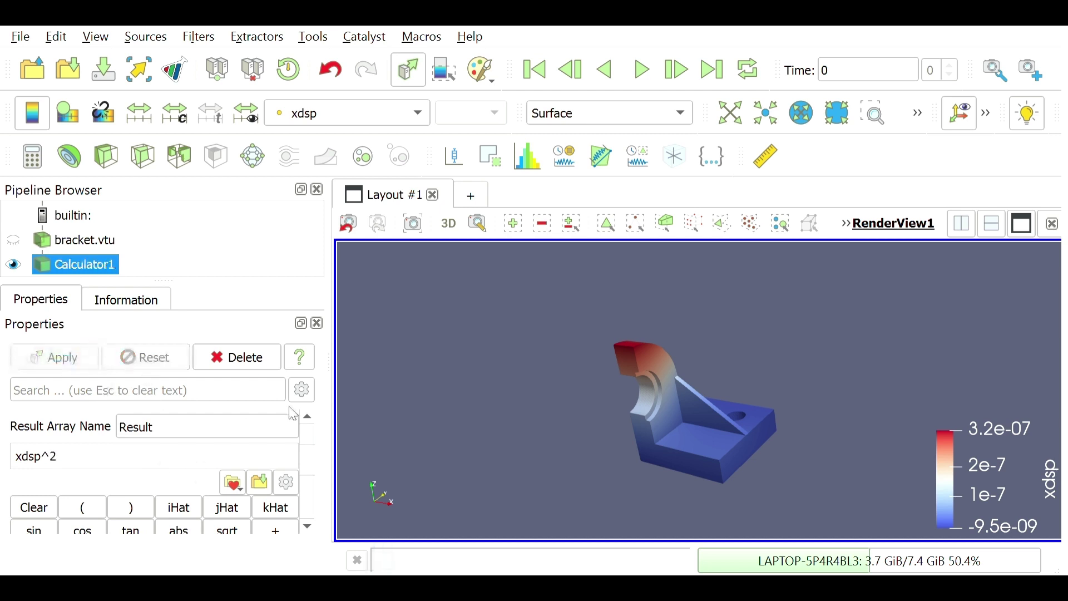
Step: Extend the Calculator expression to xdsp^2ydsp^2 with the ydsp scalar and apply it
mouse_move(673, 429)
left_mouse_down()
mouse_move(611, 415)
mouse_move(716, 429)
mouse_move(700, 386)
mouse_move(664, 392)
mouse_move(656, 425)
mouse_move(668, 445)
left_mouse_up()
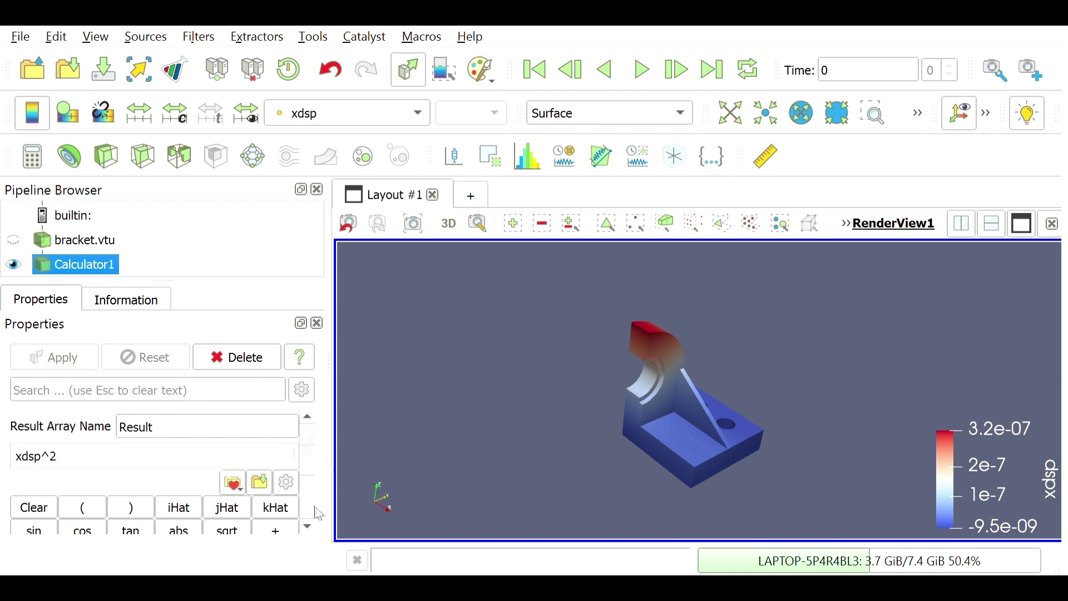
scroll(314, 520, "down", 5)
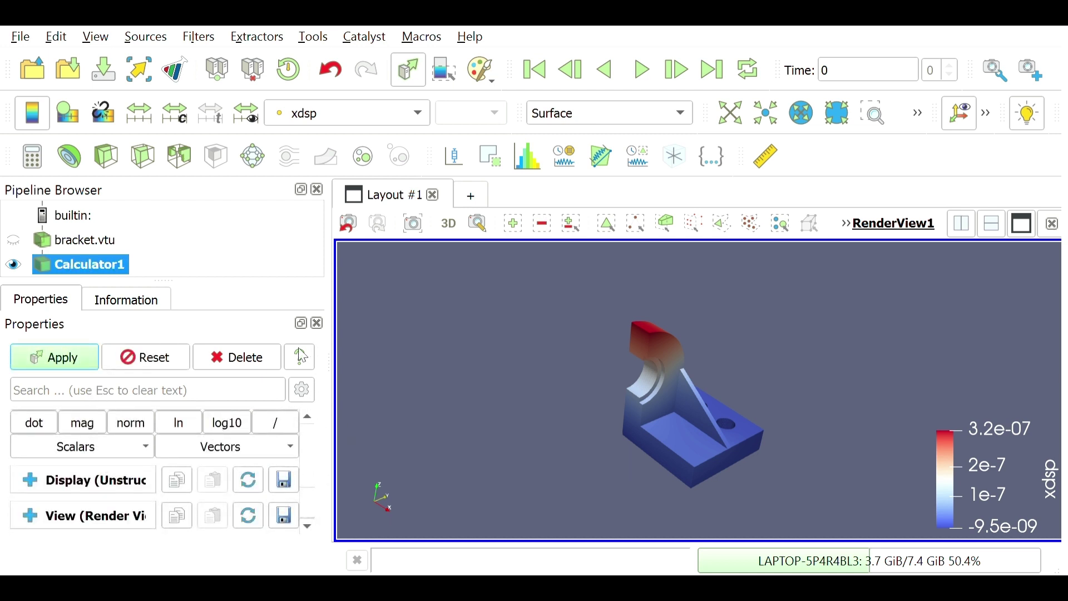
scroll(309, 426, "up", 5)
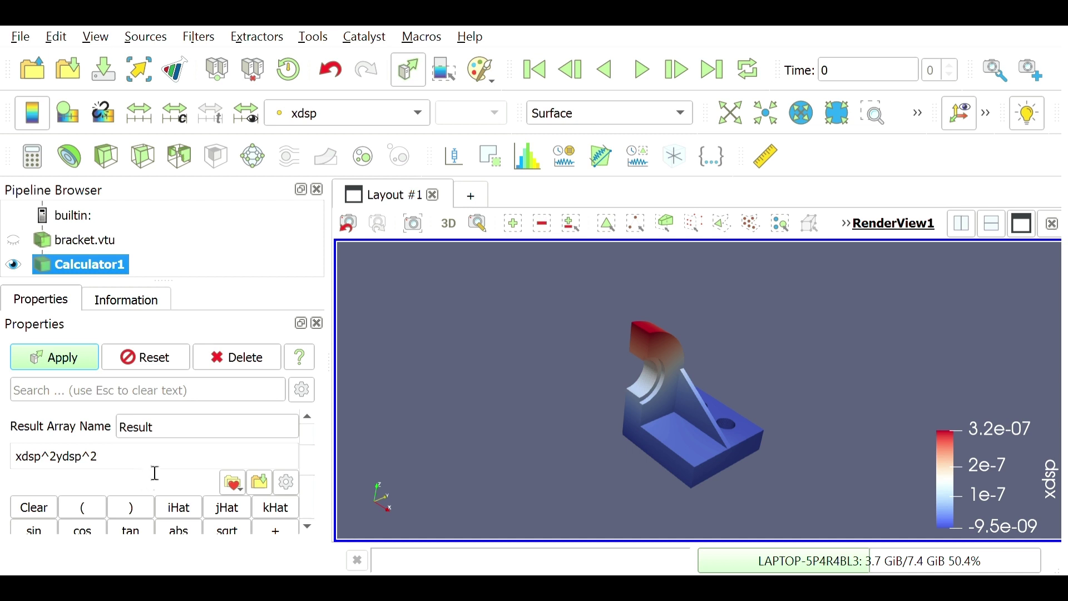
left_click(74, 363)
Step: Colour the Calculator output by the Result array and view the bracket from below
left_click_drag(612, 453, 364, 149)
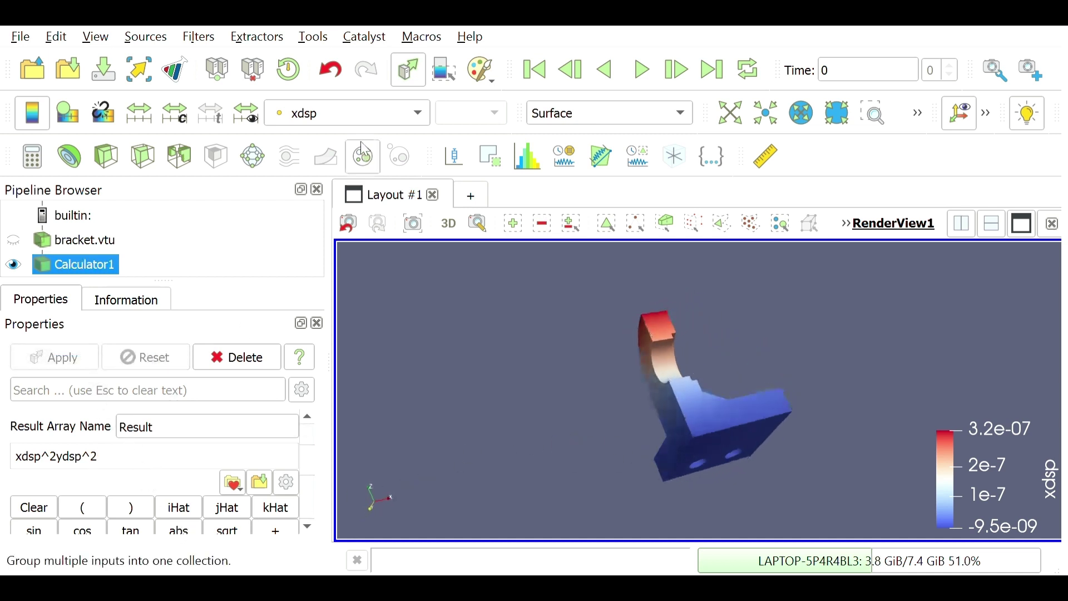
left_click(356, 103)
left_click(322, 96)
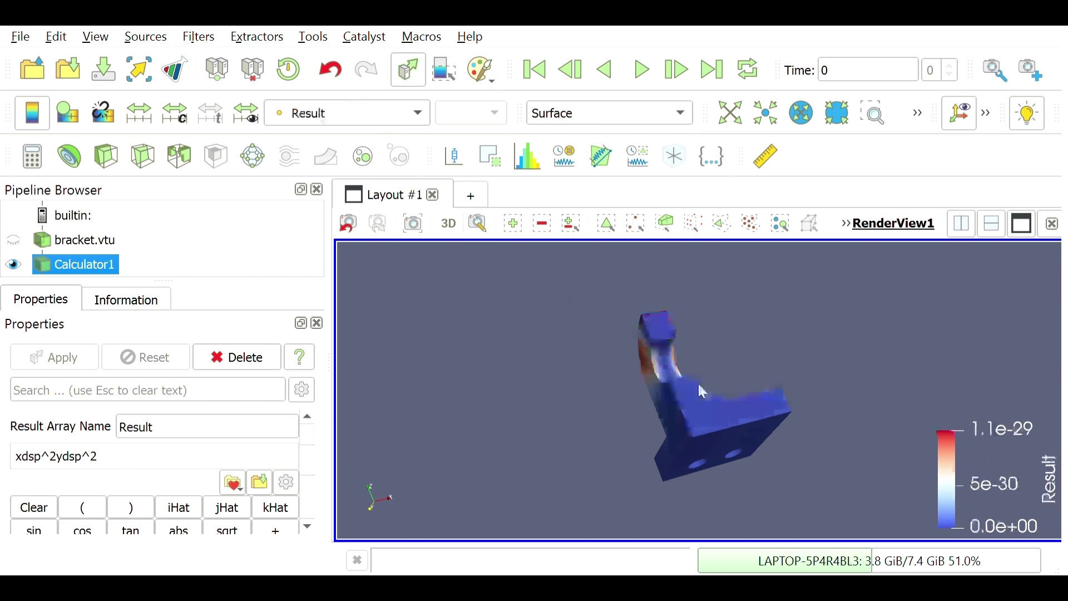
Step: Add a Threshold filter to the Calculator output, change the upper threshold's exponent to e-20, and apply it
left_click_drag(699, 386, 652, 388)
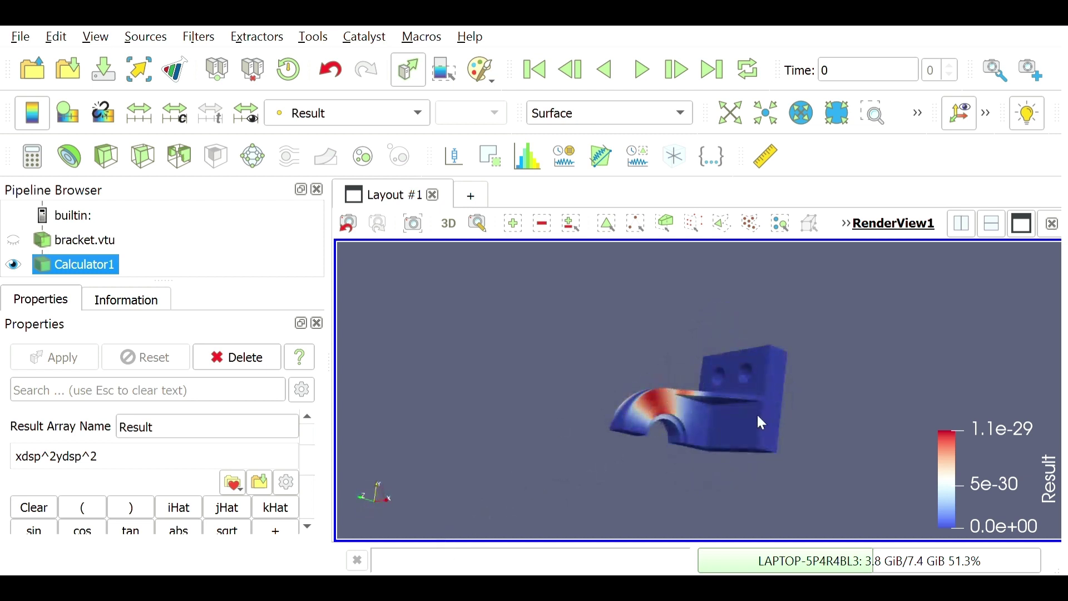
left_click_drag(763, 423, 851, 313)
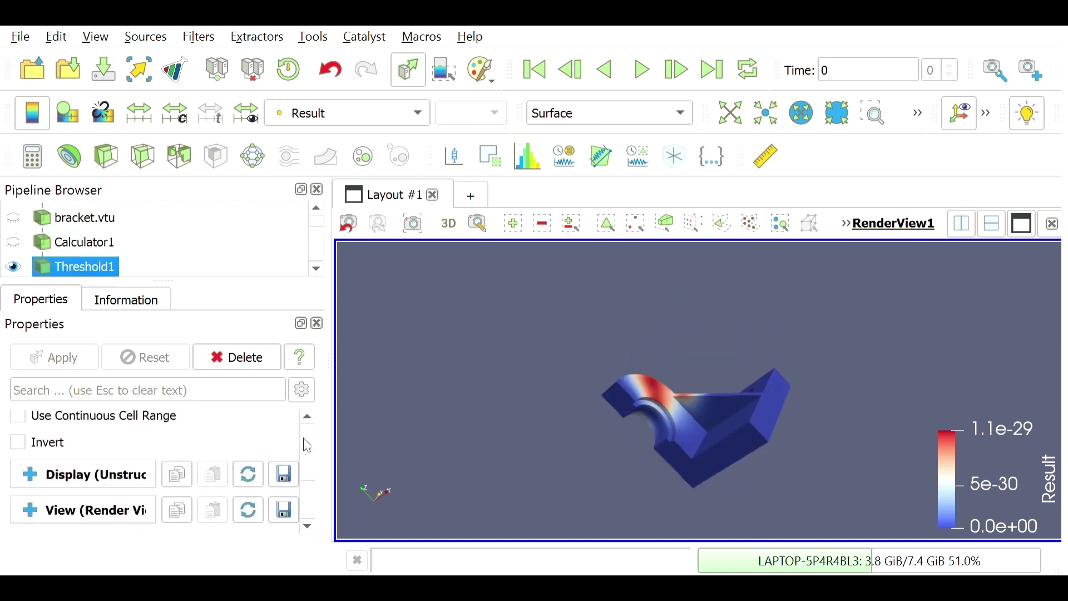
scroll(311, 423, "up", 3)
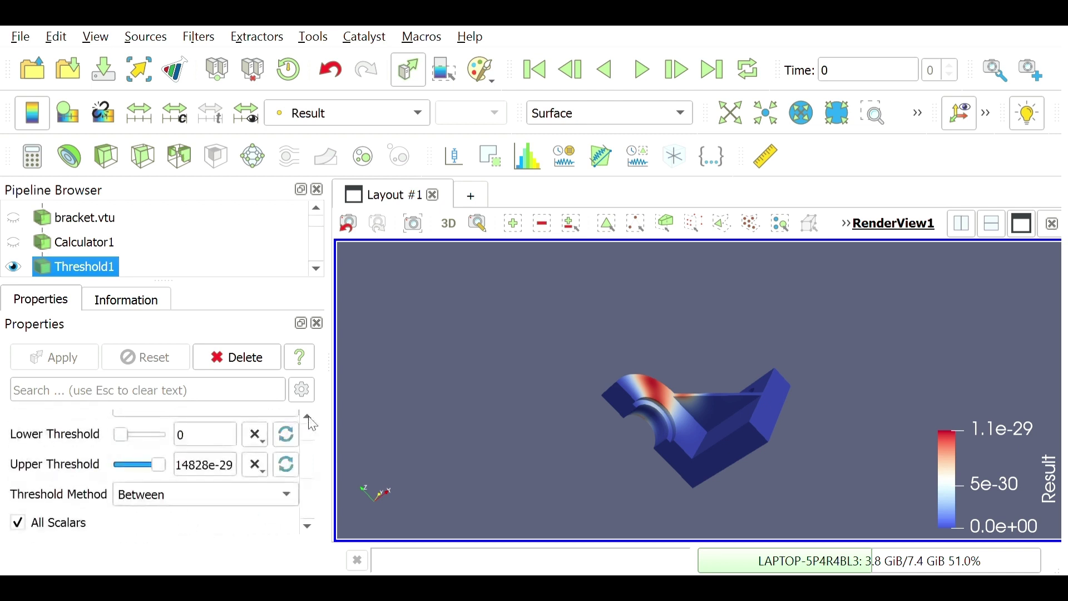
left_click(56, 365)
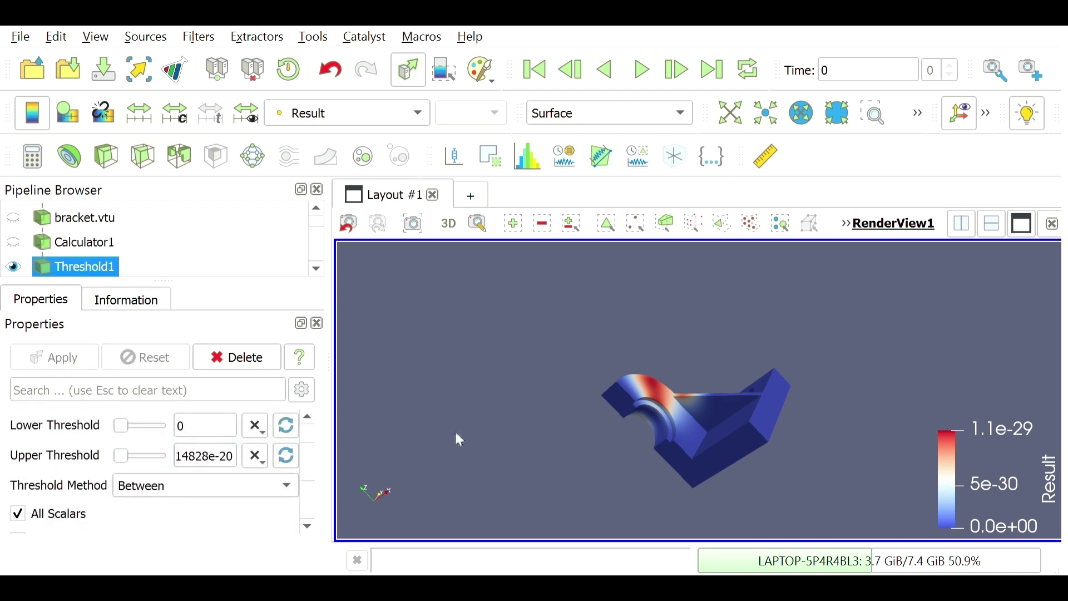
Step: Raise the Threshold filter's lower threshold to about 35% of the Result range and apply it
triple_click(239, 467)
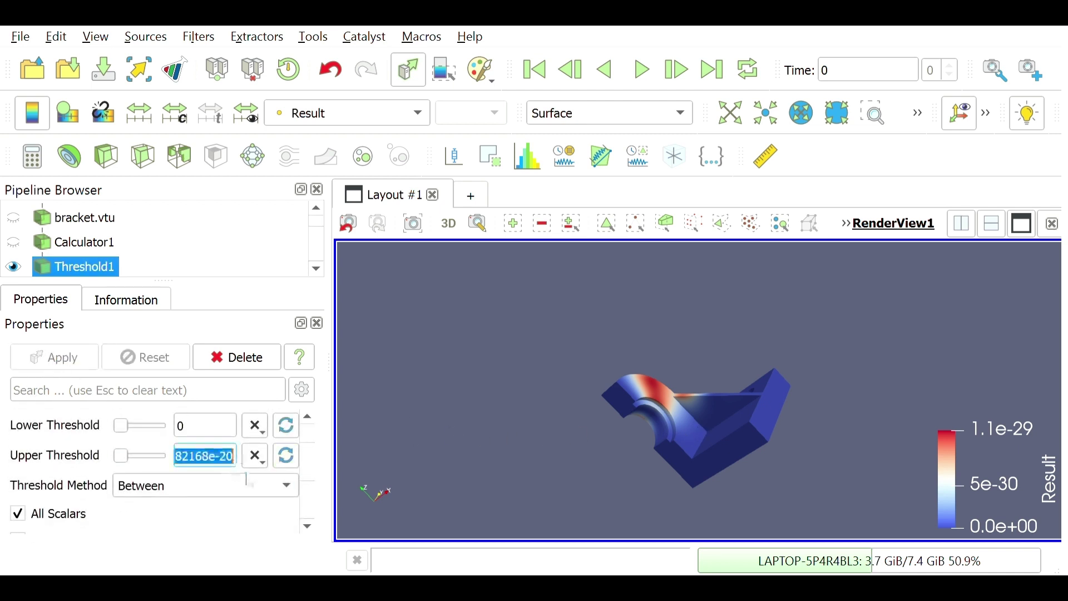
left_click(210, 456)
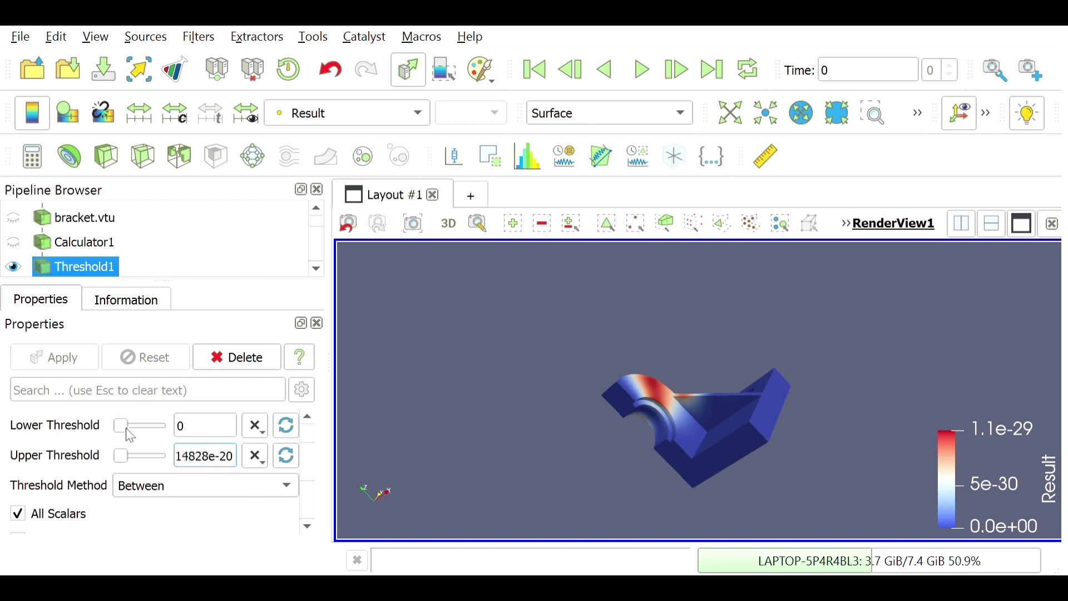
left_click_drag(126, 429, 141, 430)
left_click(75, 363)
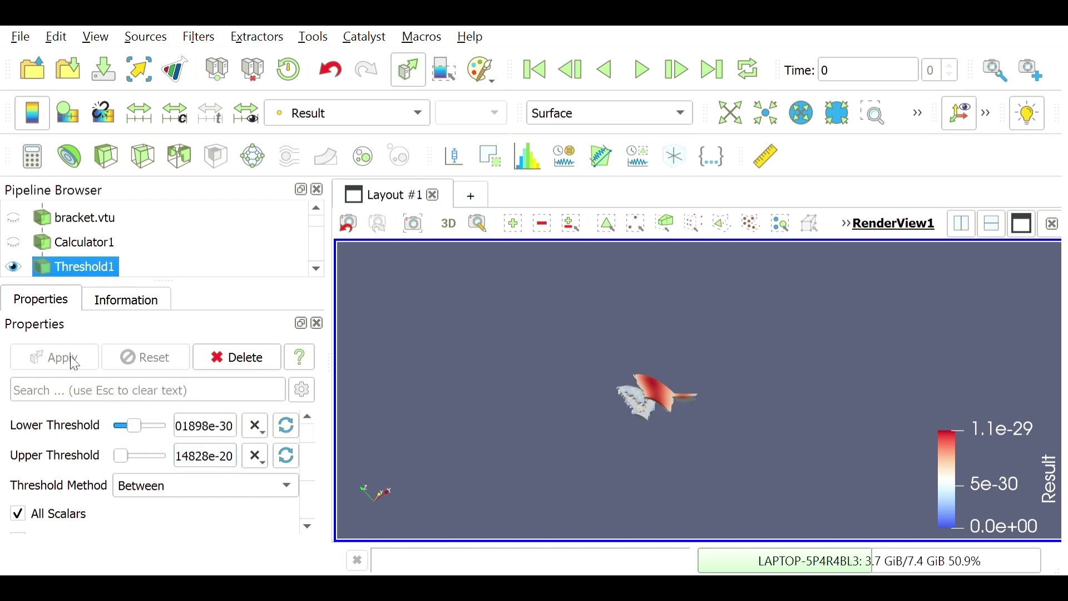
Step: Set the upper threshold's exponent back to e-29 and raise the lower threshold to 5.7414e-30
left_click_drag(634, 421, 445, 543)
scroll(665, 402, "up", 2)
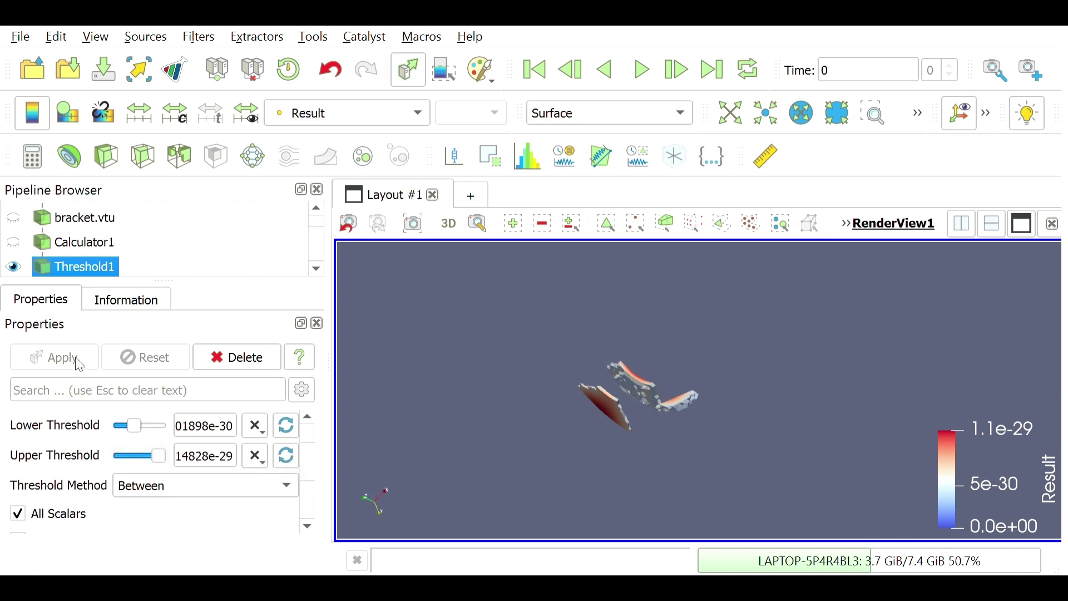
left_click_drag(634, 390, 232, 471)
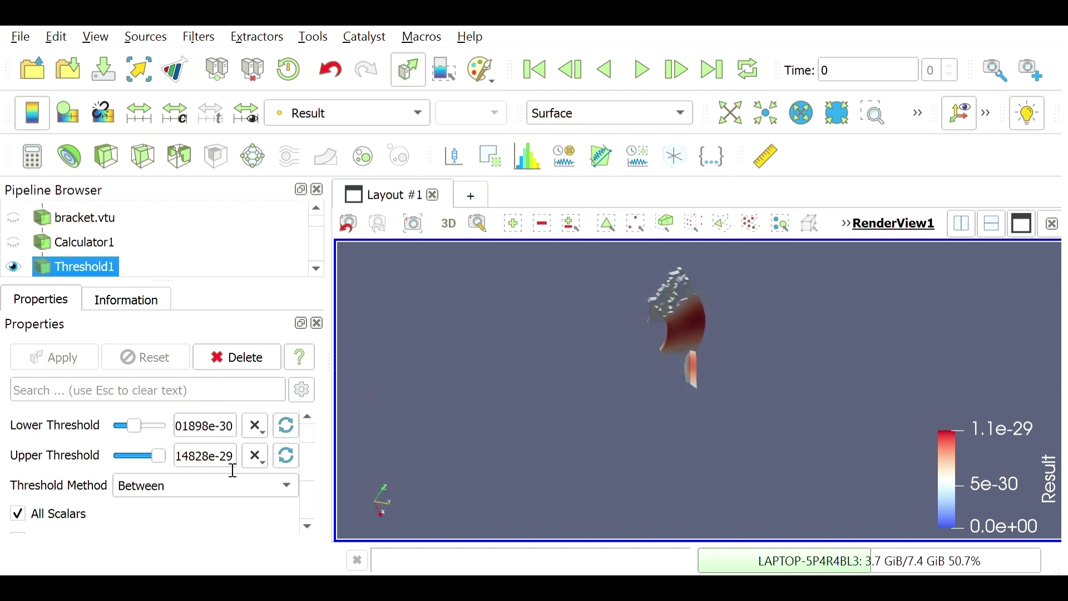
left_click_drag(135, 432, 140, 432)
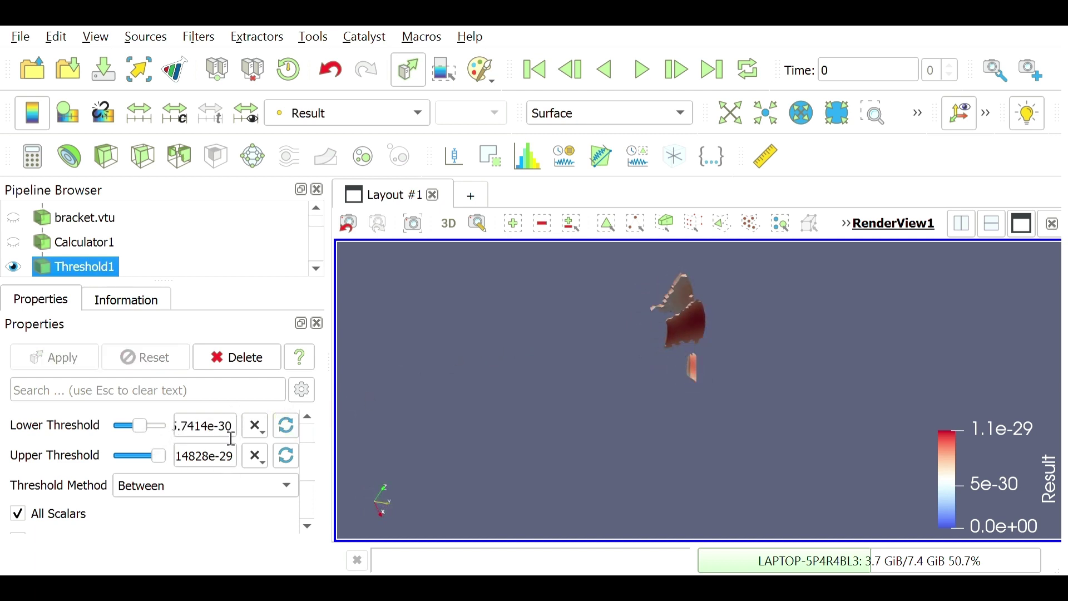
Step: Colour the thresholded bracket regions by xdsp and by zdsp, viewing them from several sides
left_click_drag(505, 412, 230, 350)
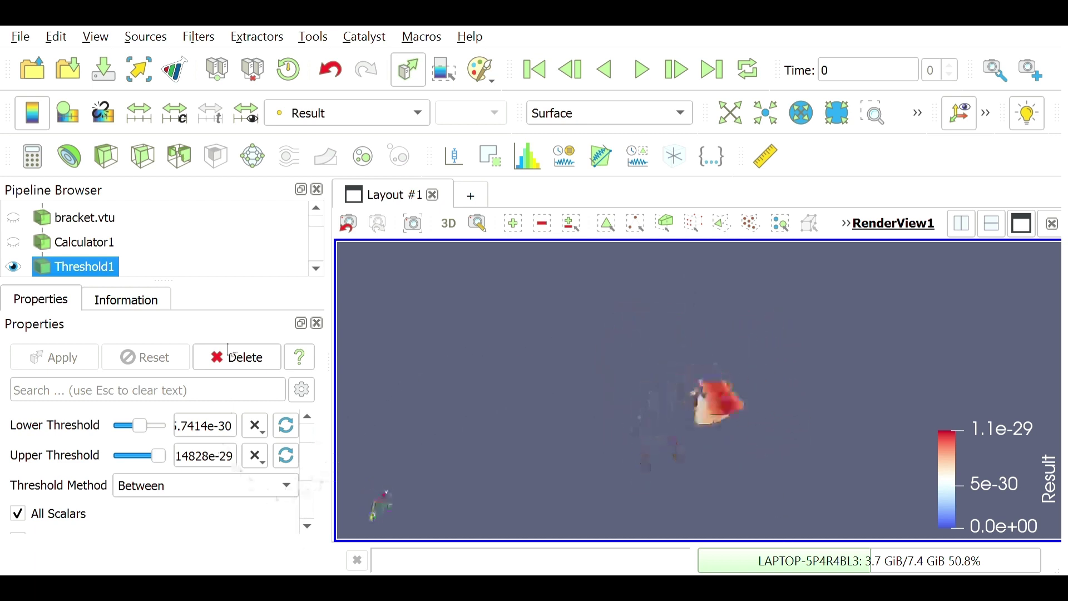
left_click_drag(564, 304, 322, 445)
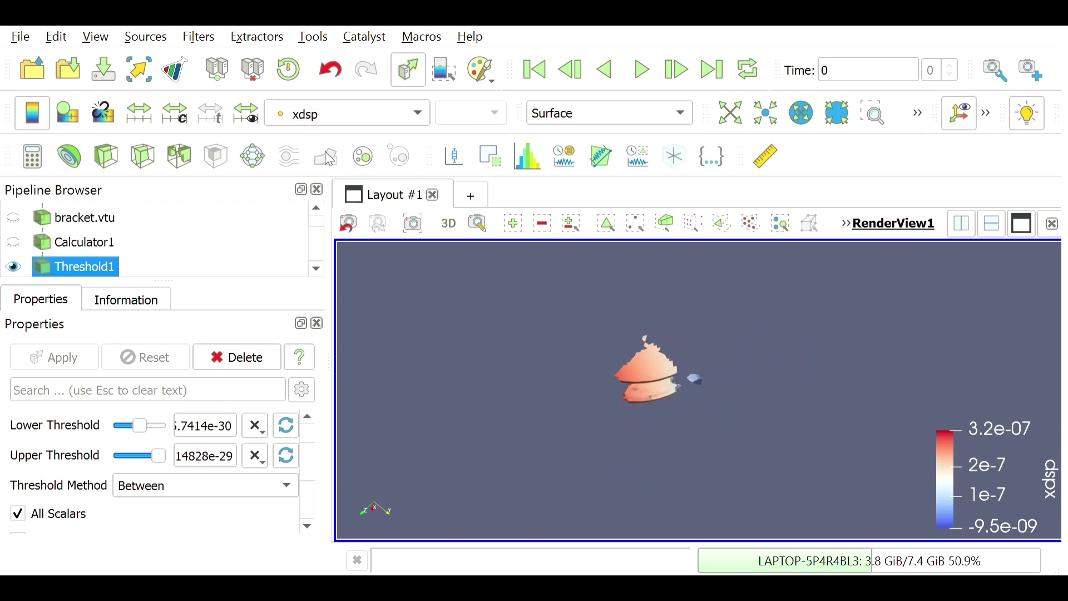
left_click_drag(732, 388, 480, 465)
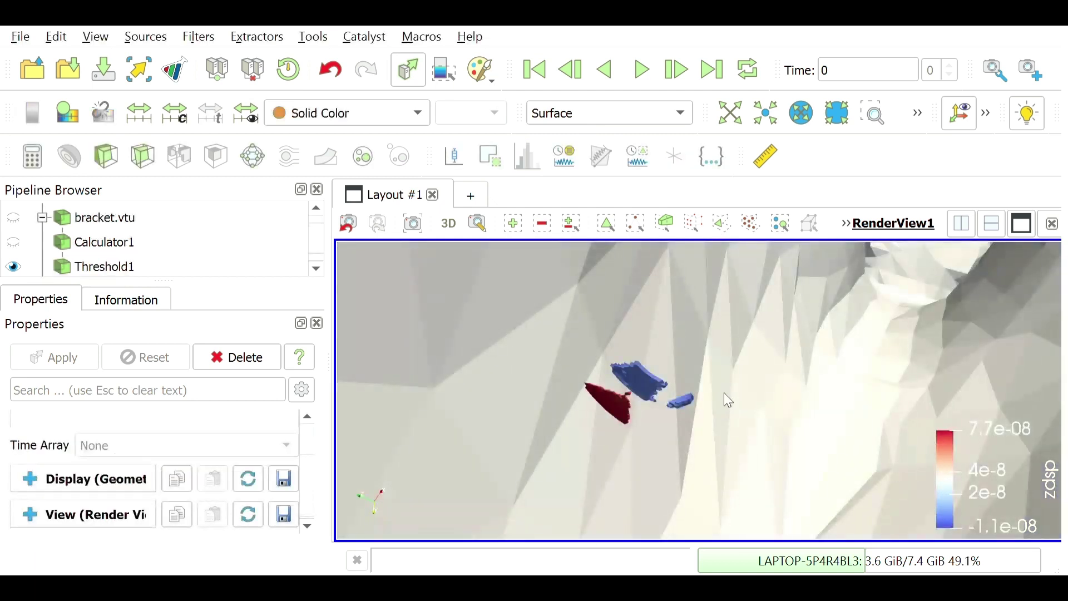
Step: Hide the Threshold output and bring the whole cow model into view
left_click(13, 268)
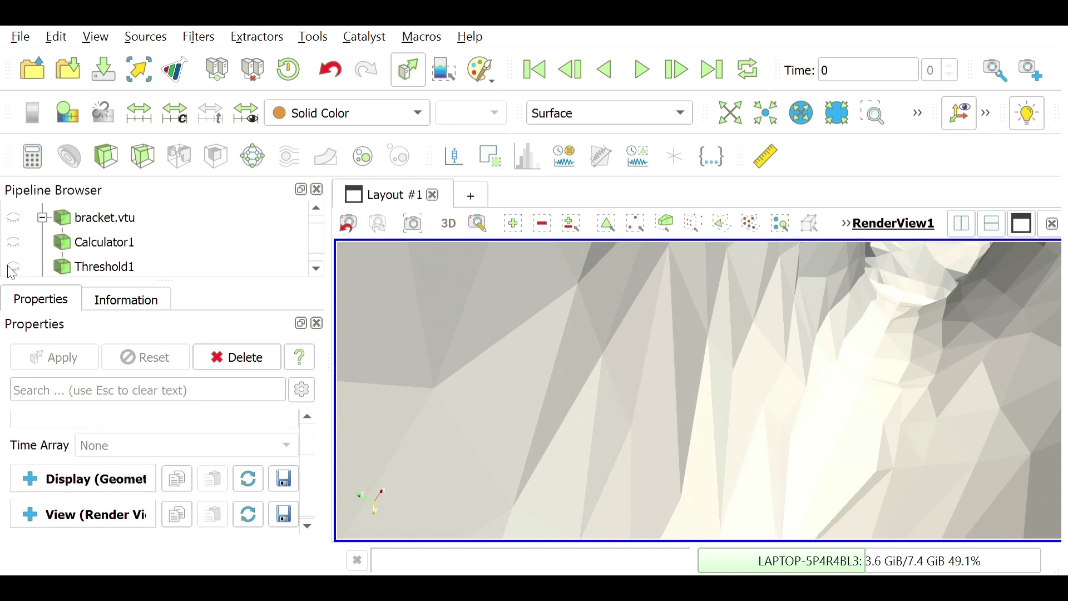
scroll(724, 398, "down", 10)
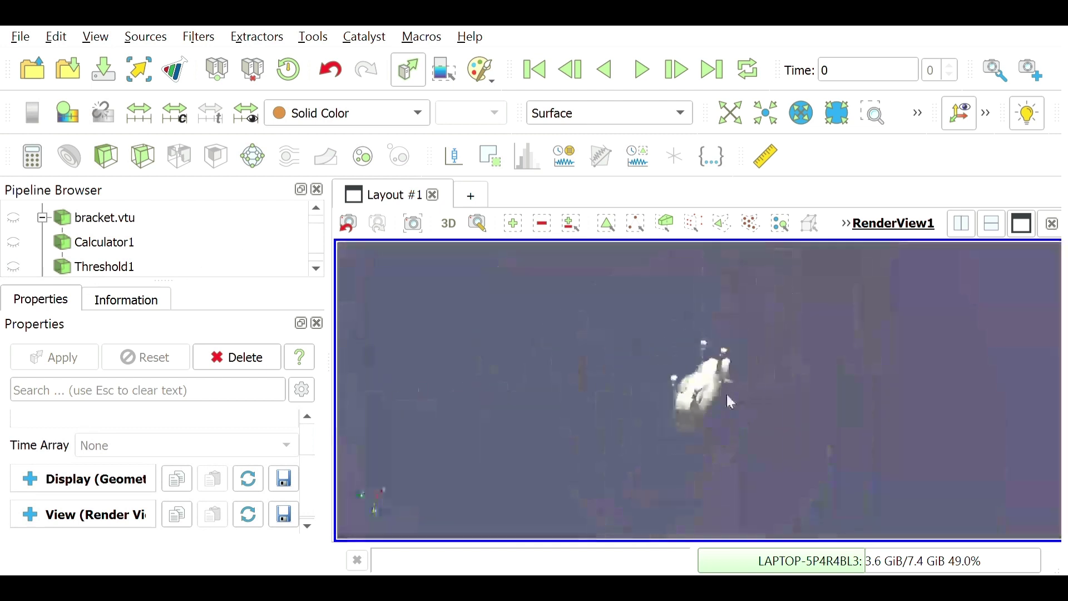
left_click_drag(603, 437, 657, 404)
scroll(742, 399, "up", 5)
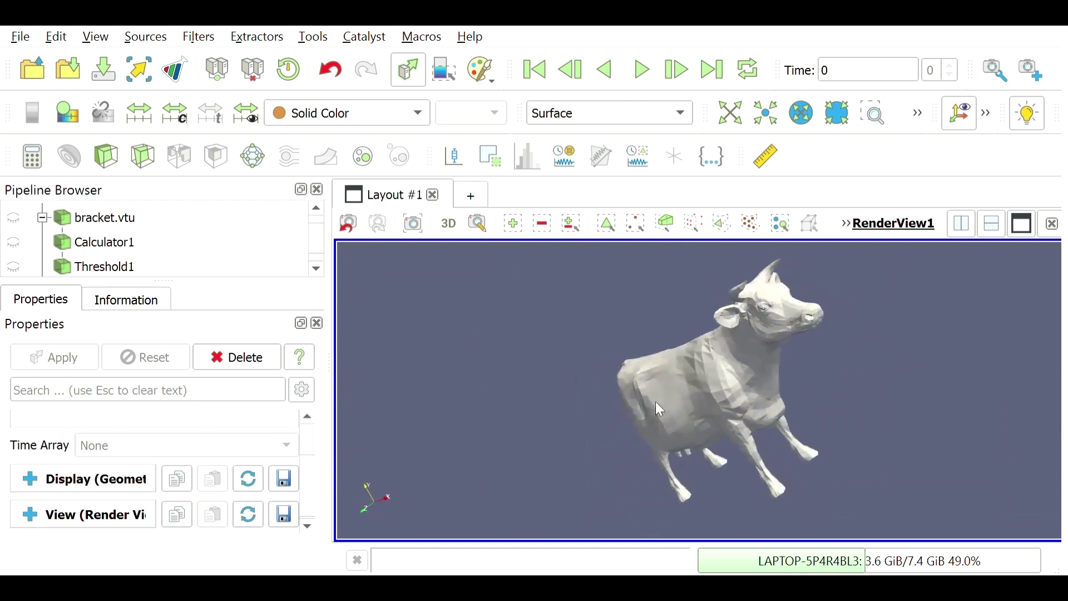
Step: Clip the cow model with a plane and rotate the plane's normal so the cut runs lengthwise along the body
left_click(108, 166)
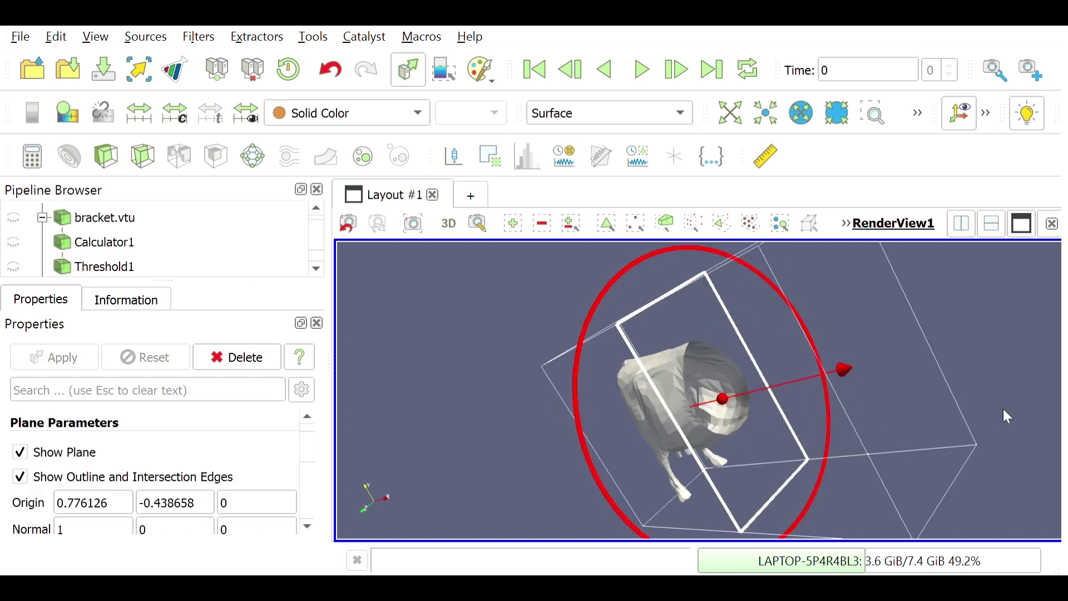
left_click_drag(1004, 417, 615, 460)
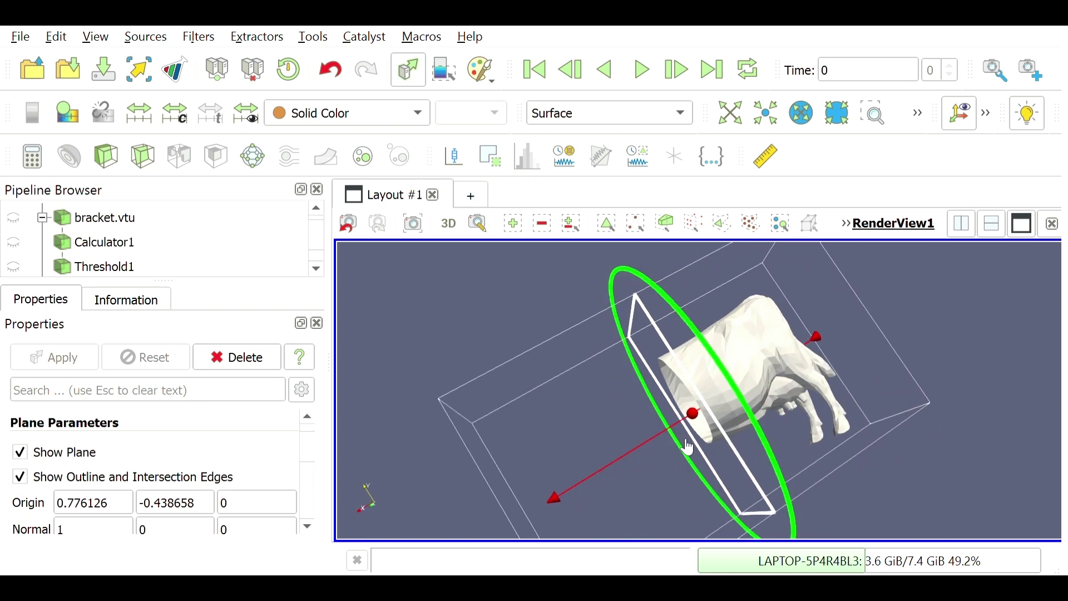
mouse_move(698, 423)
left_mouse_down()
mouse_move(655, 442)
mouse_move(596, 444)
mouse_move(648, 351)
mouse_move(732, 463)
mouse_move(670, 374)
mouse_move(688, 426)
left_mouse_up()
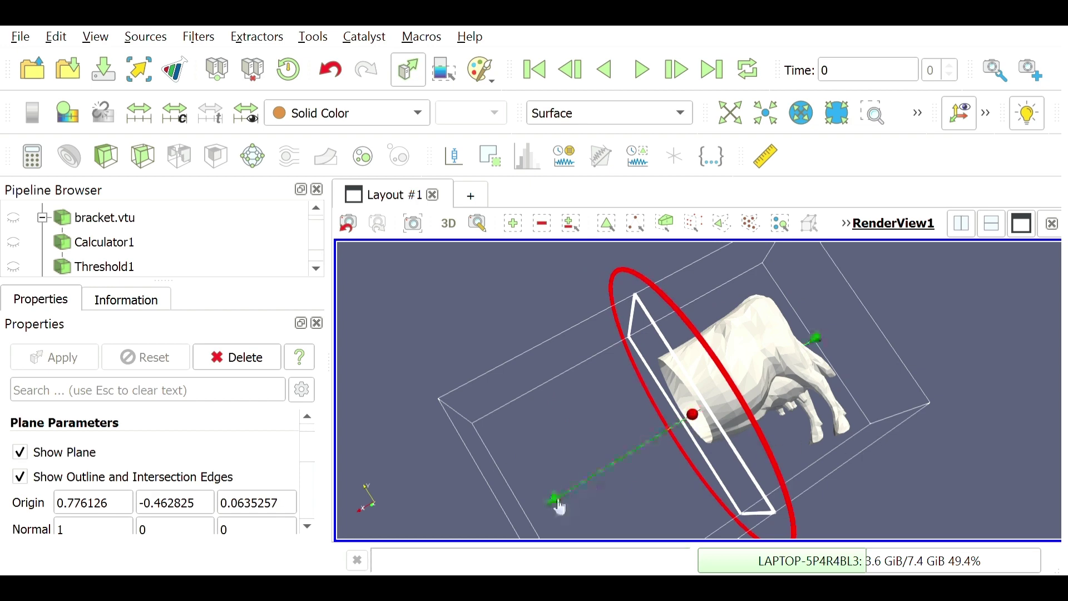
left_click_drag(560, 503, 435, 444)
left_click_drag(550, 437, 648, 473)
Step: Apply a Slice filter with a plane to the clipped cow
left_click(161, 154)
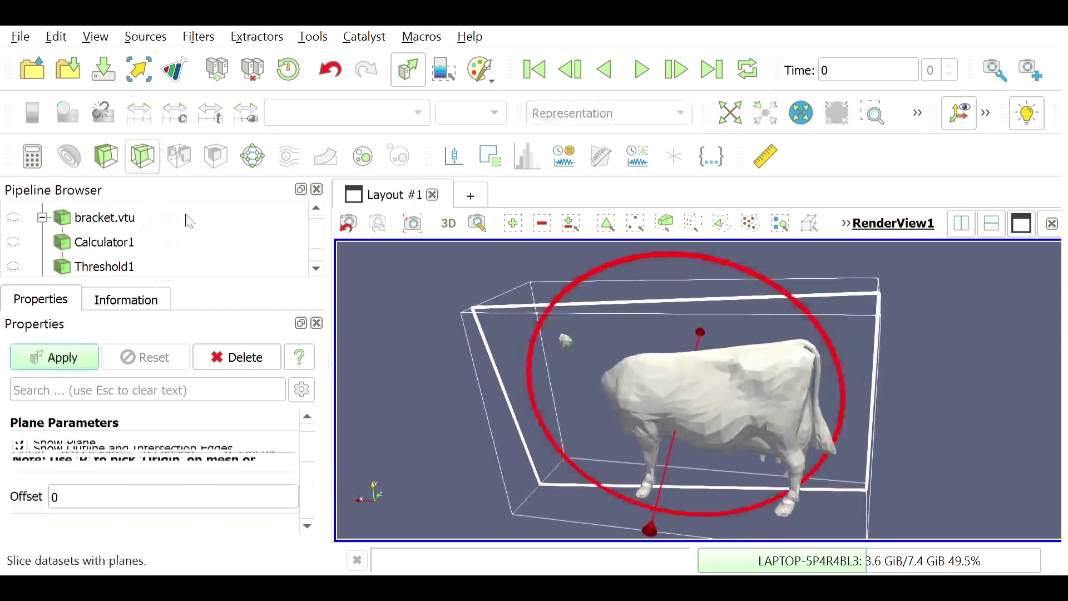
left_click_drag(804, 474, 645, 461)
Step: Remove the Slice and Clip filters from the cow and show the complete cow.vtp model again
left_click(316, 271)
left_click(316, 271)
left_click(316, 271)
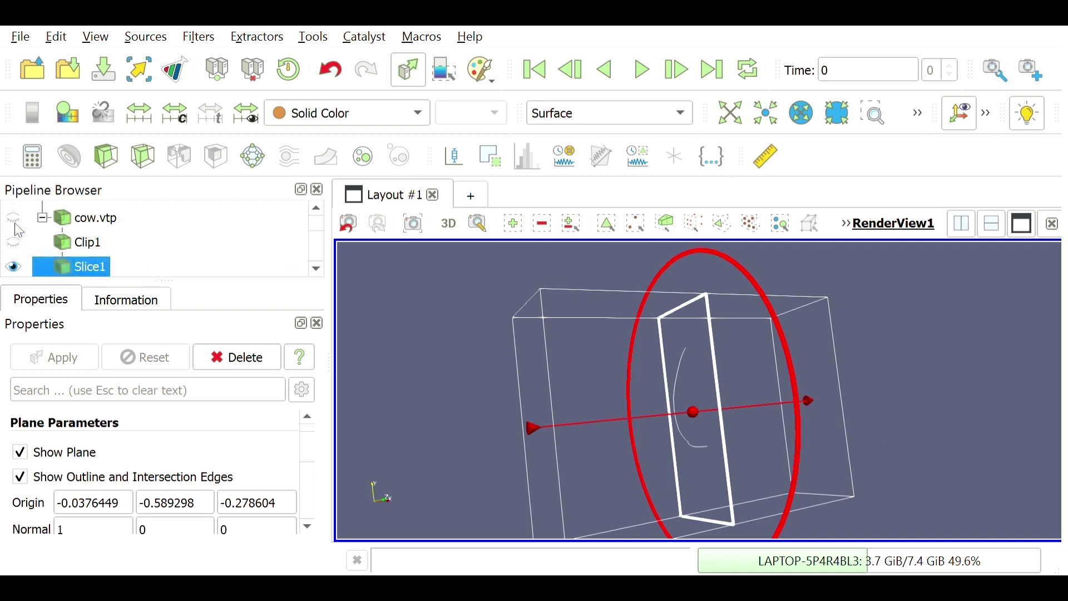
left_click(93, 249)
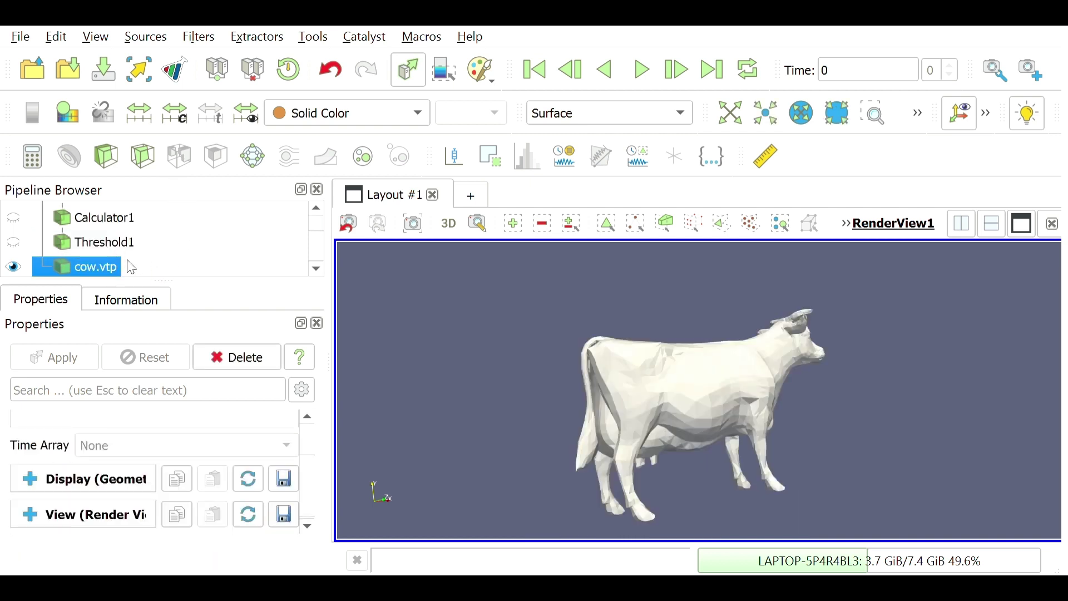
Step: Slice cow.vtp with a nearly horizontal plane at origin 0.643267, -0.438658, 0 and normal -0.249232, 0.964756, -0.0844348
left_click(170, 270)
left_click(143, 159)
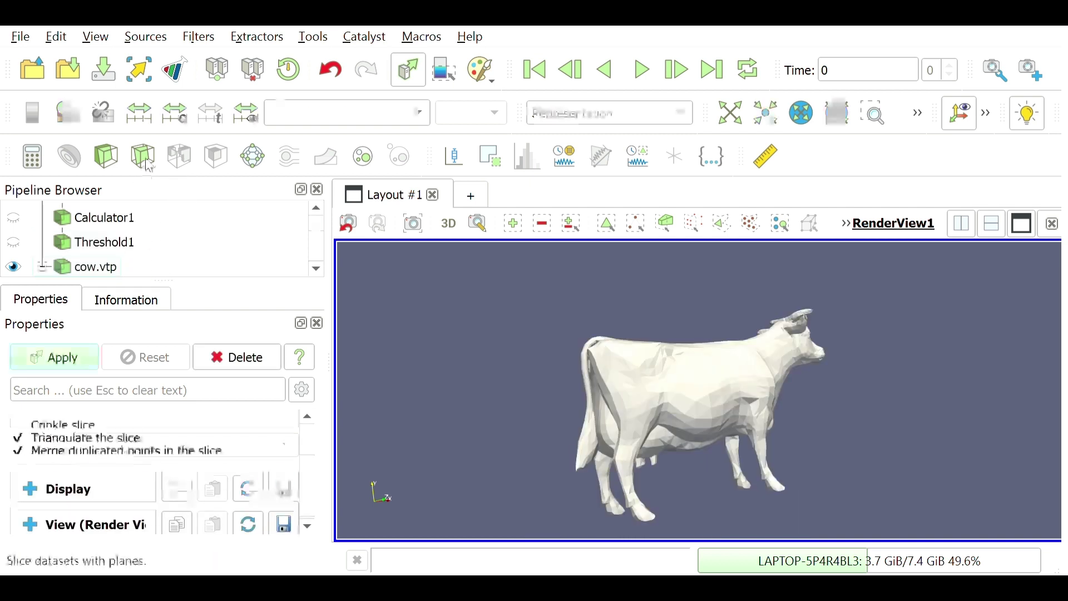
left_click_drag(827, 437, 637, 394)
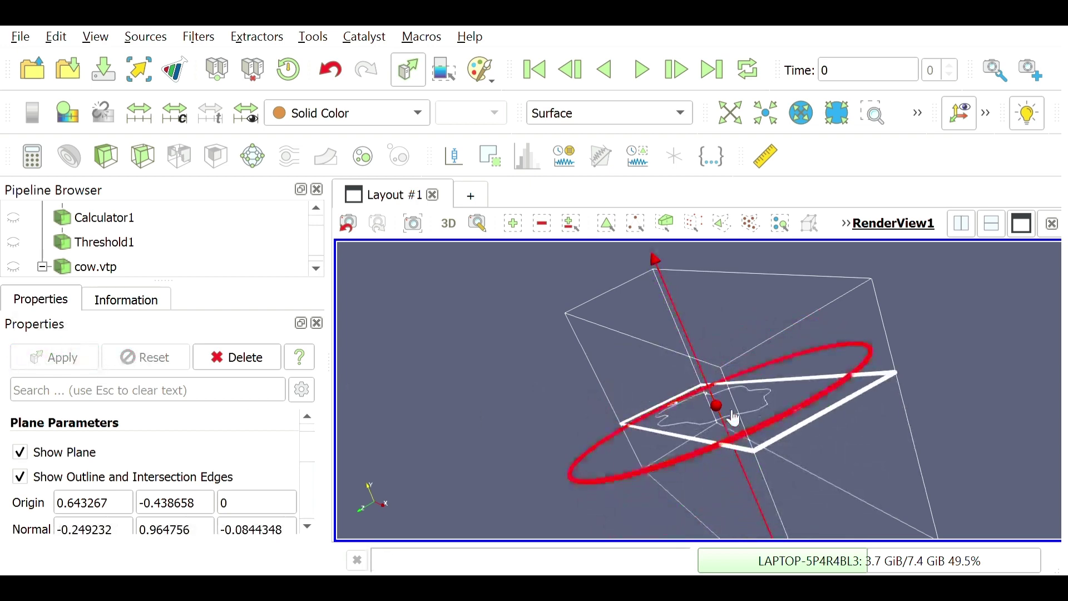
Step: Turn the slice plane upright across the cow, at origin 0.707364, -1.18703, -0.877966 and normal 0.99512, 0.0980633, -0.0109376
left_click_drag(665, 267, 788, 434)
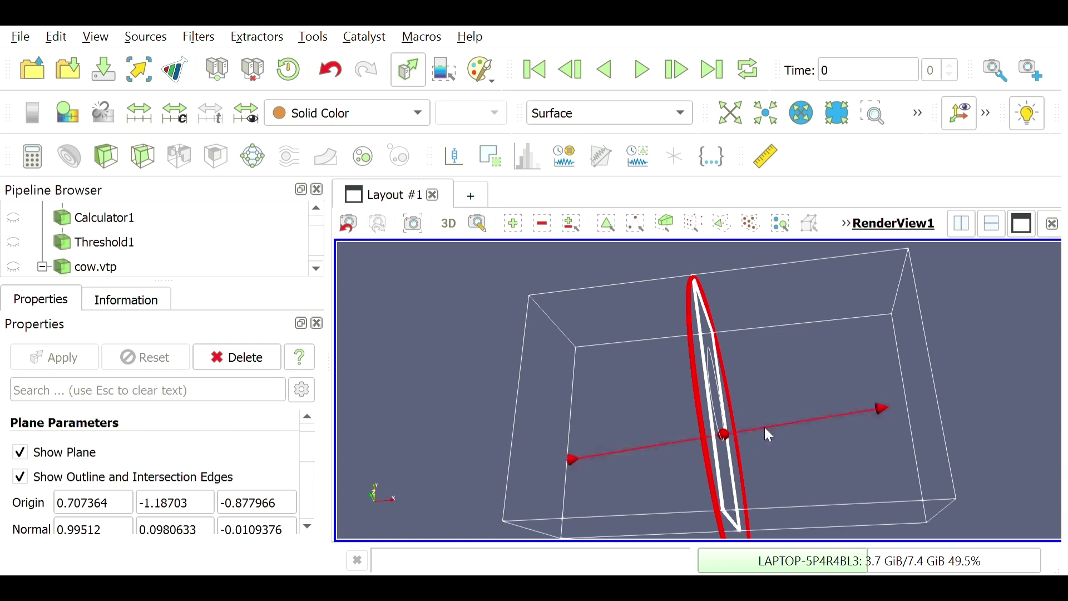
left_click_drag(768, 426, 808, 448)
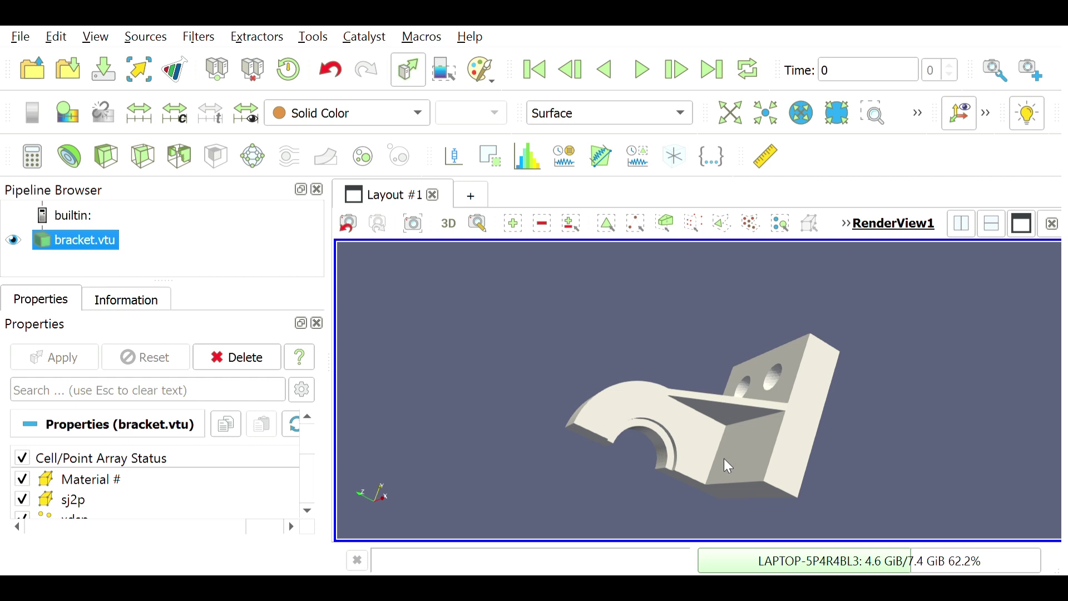
Step: Split the layout side by side, create a second render view, and display bracket.vtu in it
mouse_move(724, 458)
left_mouse_down()
mouse_move(746, 409)
mouse_move(731, 458)
mouse_move(731, 444)
left_mouse_up()
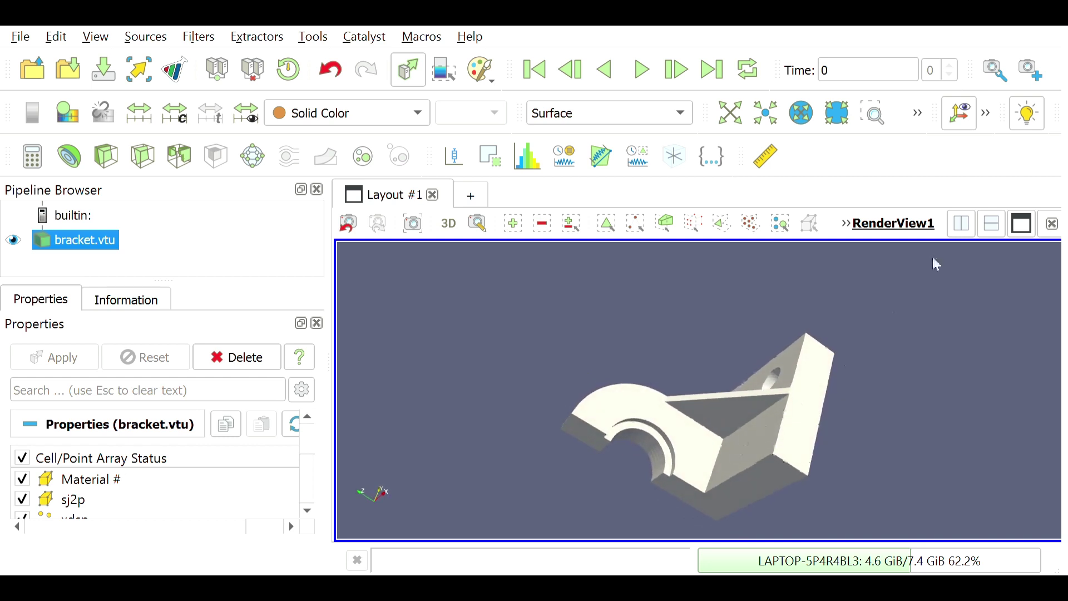
left_click(961, 225)
left_click(930, 302)
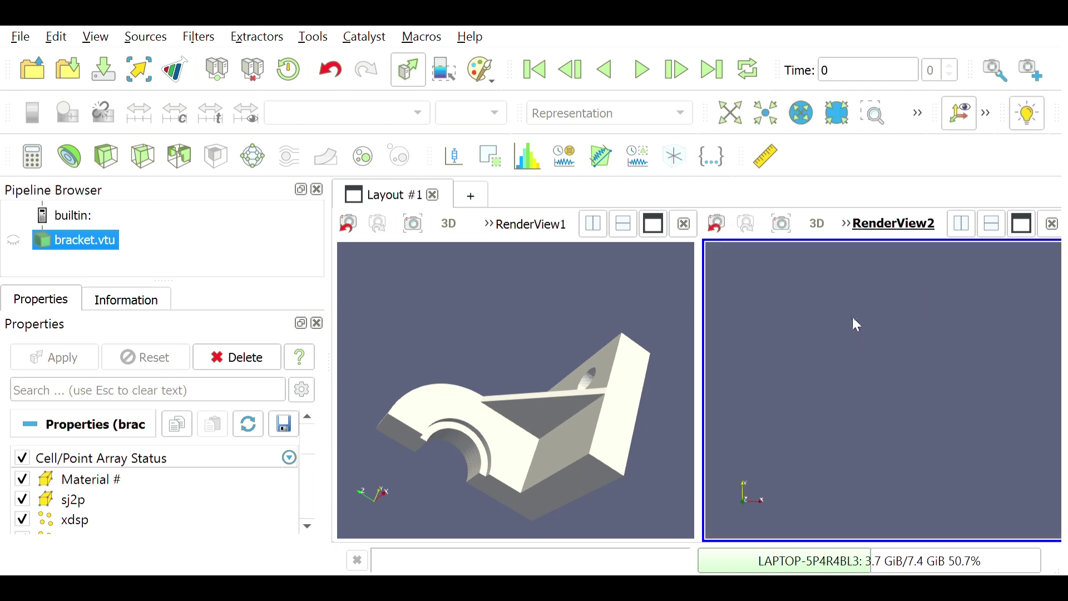
left_click(14, 243)
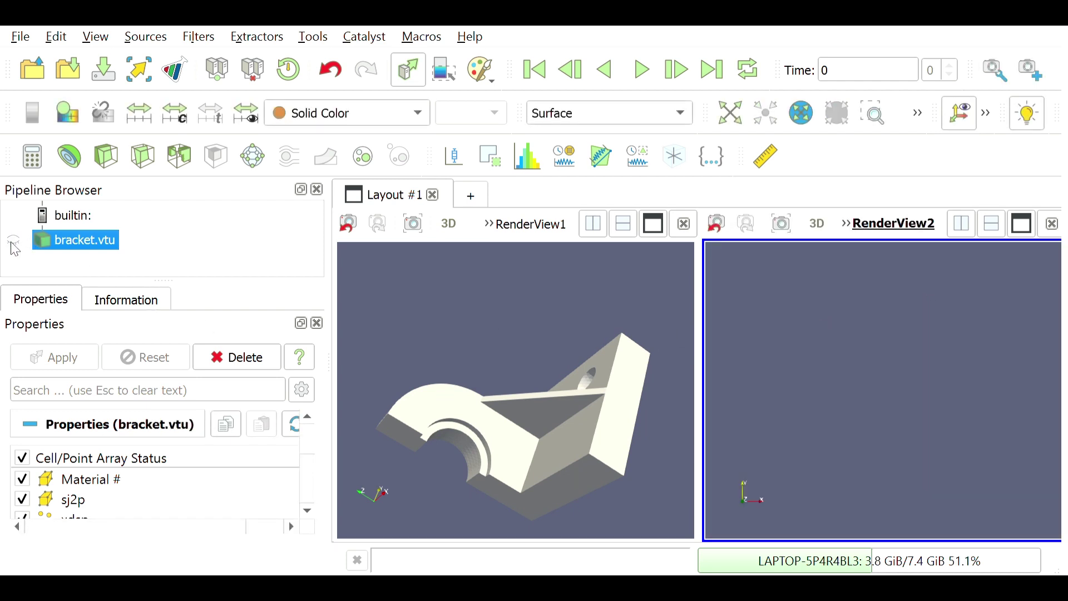
left_click_drag(837, 441, 795, 382)
left_click_drag(724, 464, 859, 482)
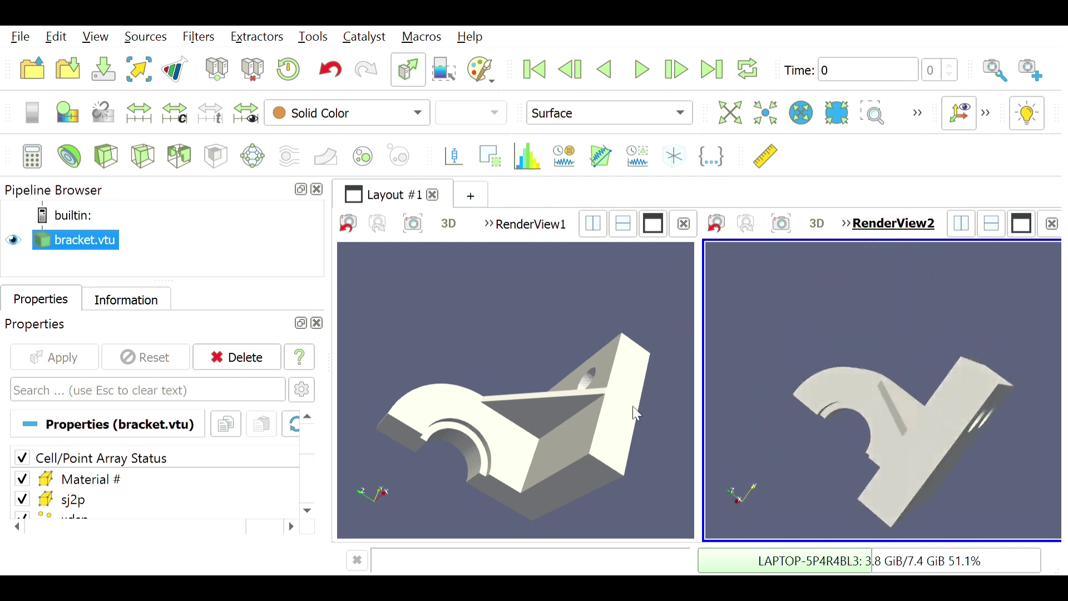
Step: Colour the bracket in the first render view by the xdsp array
left_click(568, 335)
left_click_drag(583, 418, 490, 312)
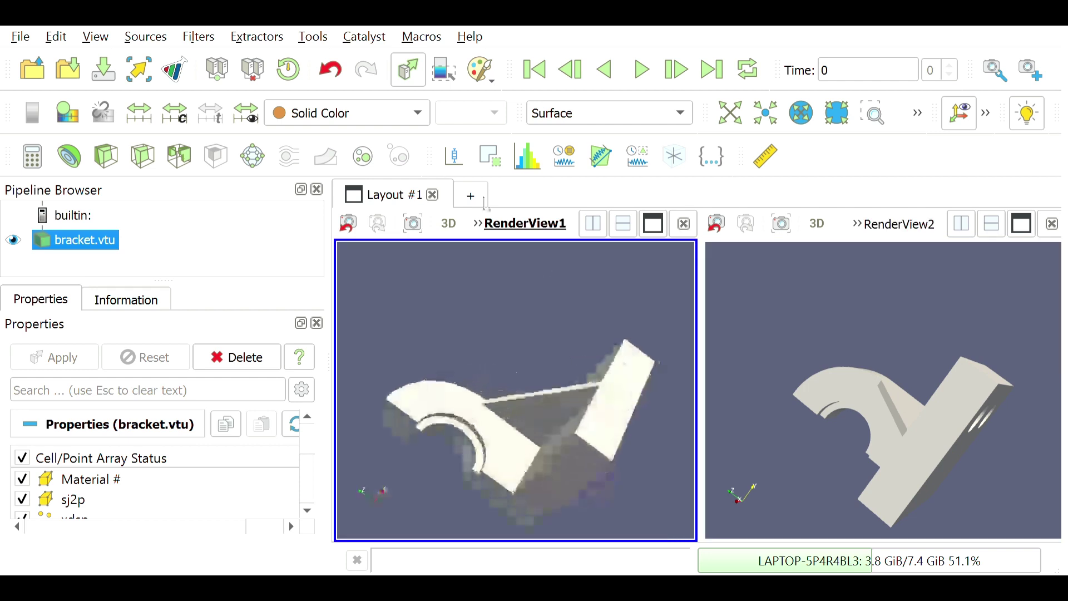
left_click(388, 148)
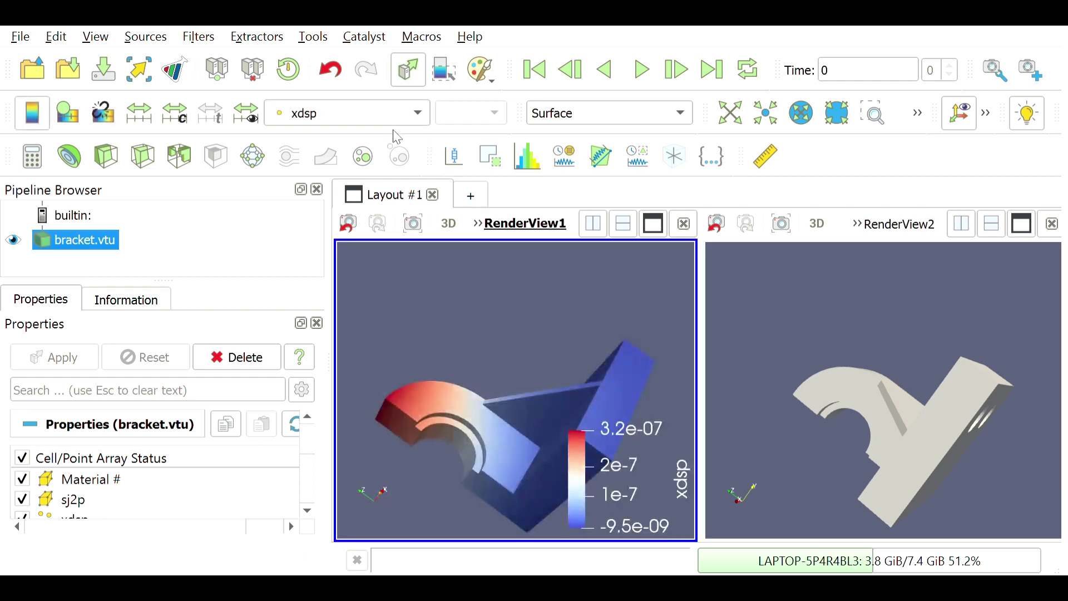
Step: Colour the bracket in the second render view by the sj2p array and orbit it to face its curved arm
mouse_move(950, 436)
left_mouse_down()
mouse_move(917, 424)
mouse_move(936, 449)
mouse_move(942, 419)
left_mouse_up()
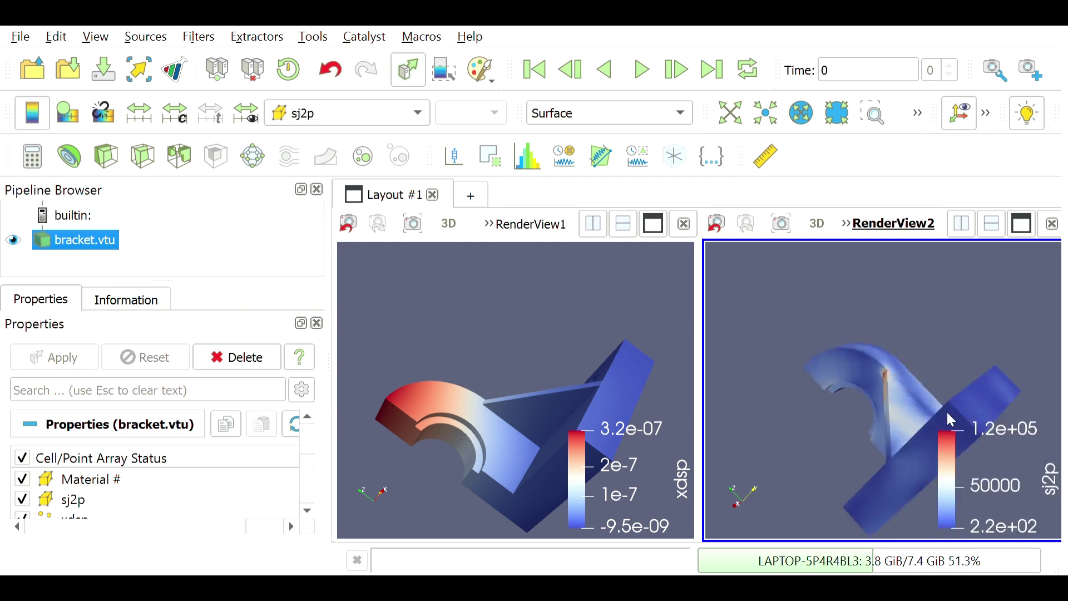
left_click_drag(946, 409, 667, 314)
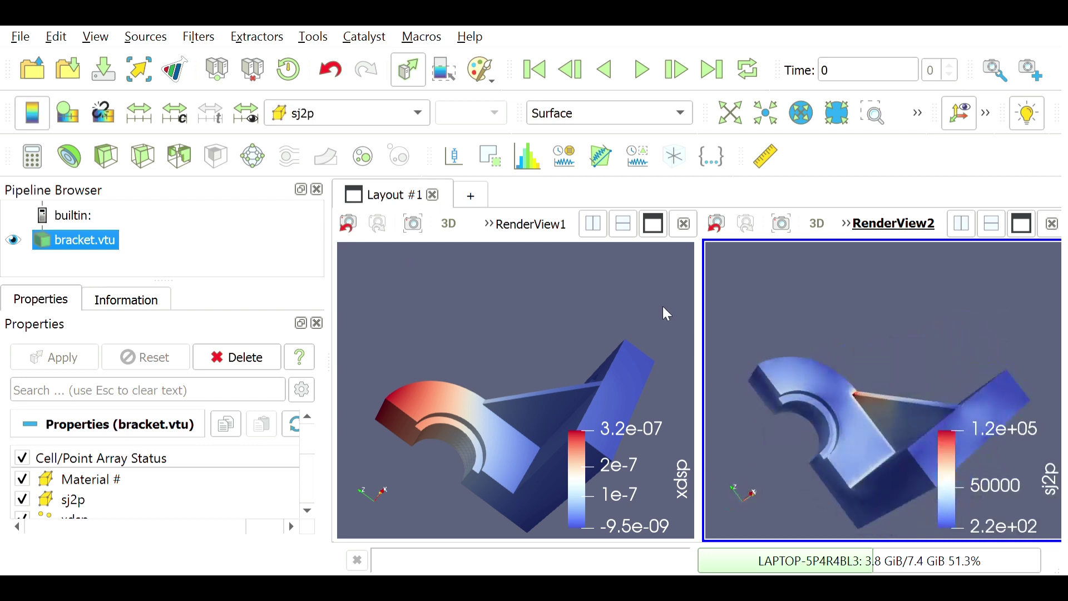
Step: Link the first render view's camera to the second so both show the bracket from the same angle
left_click(523, 286)
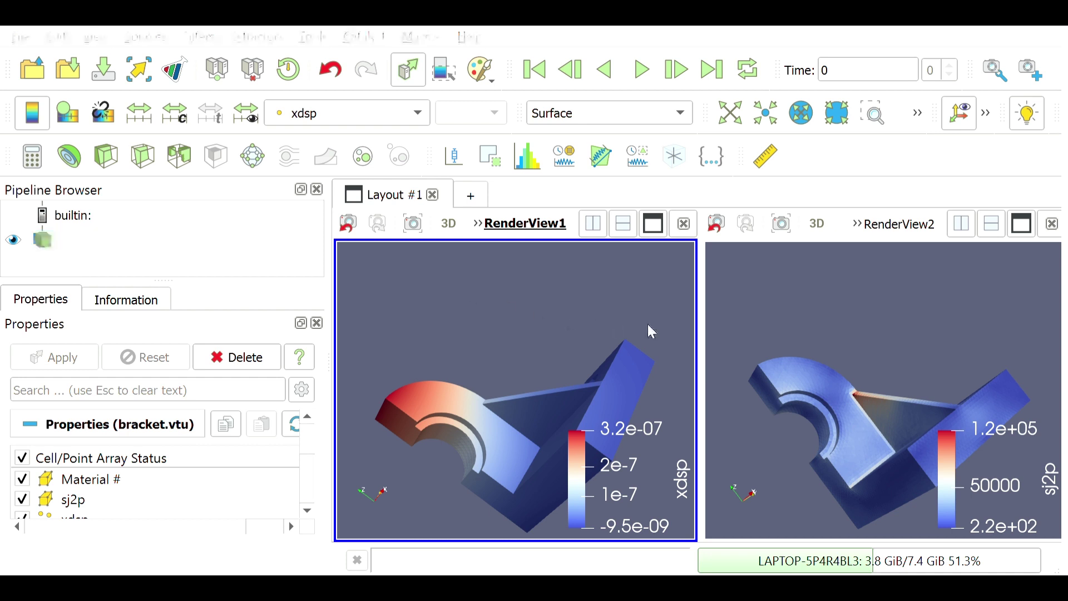
left_click(847, 298)
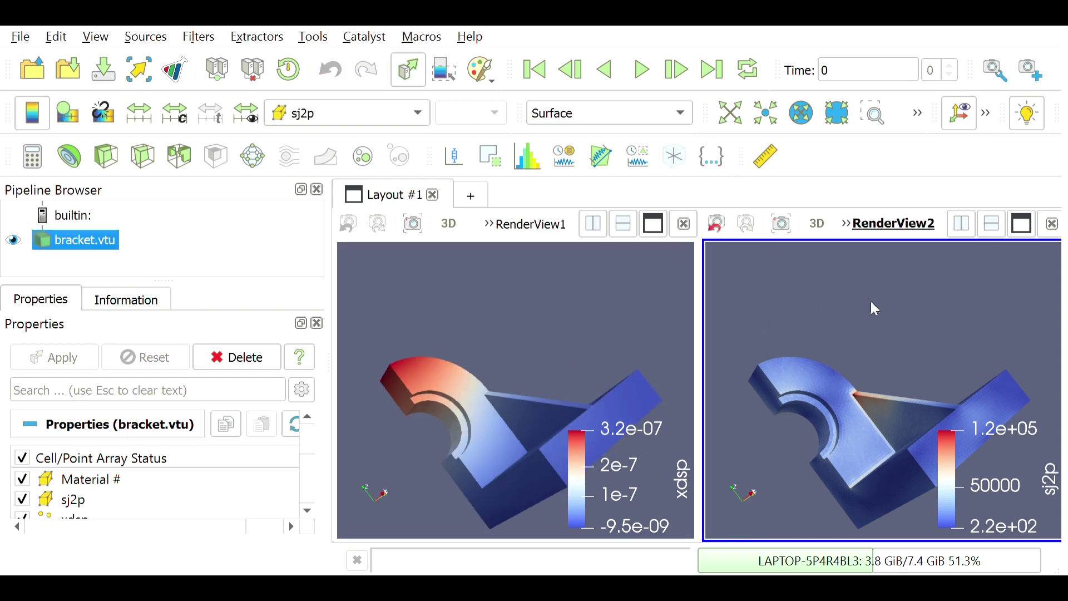